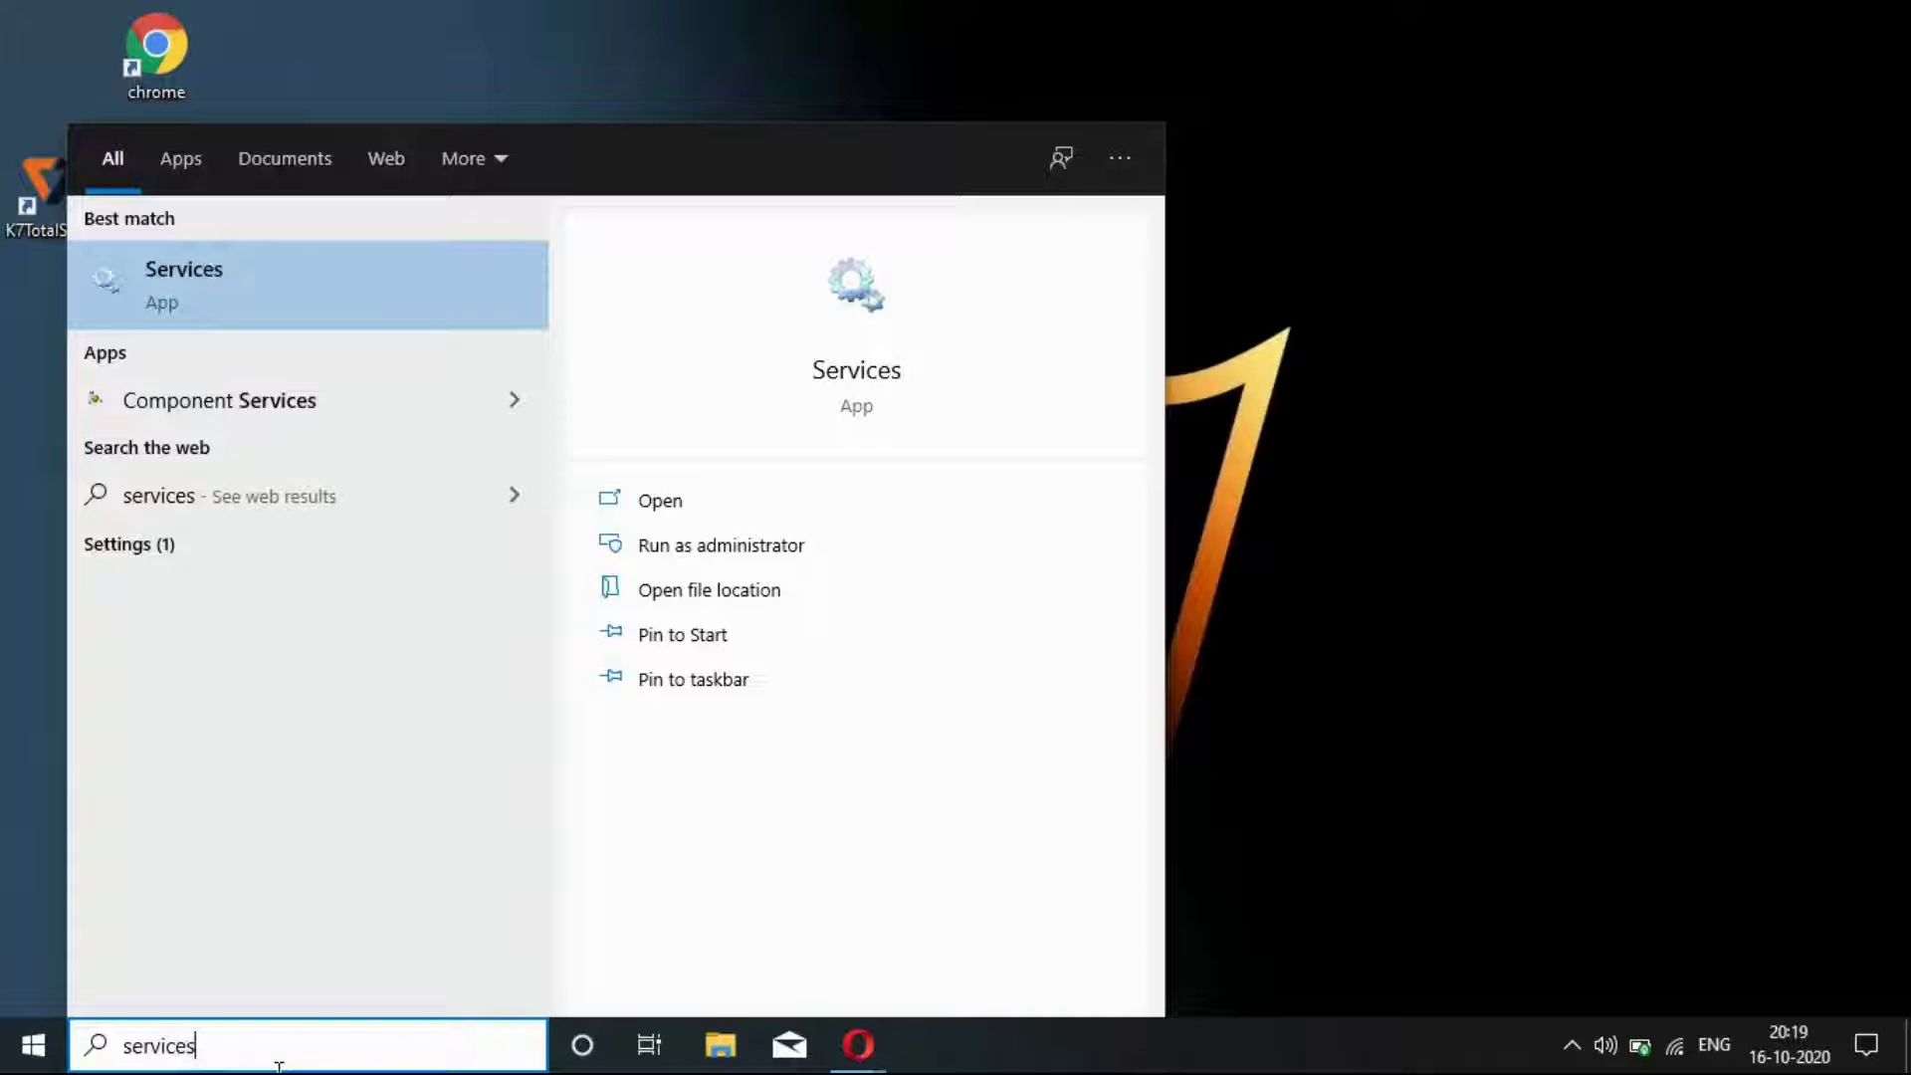
Step: Open the Services console and bring up the properties of the Windows Update service
key("Return")
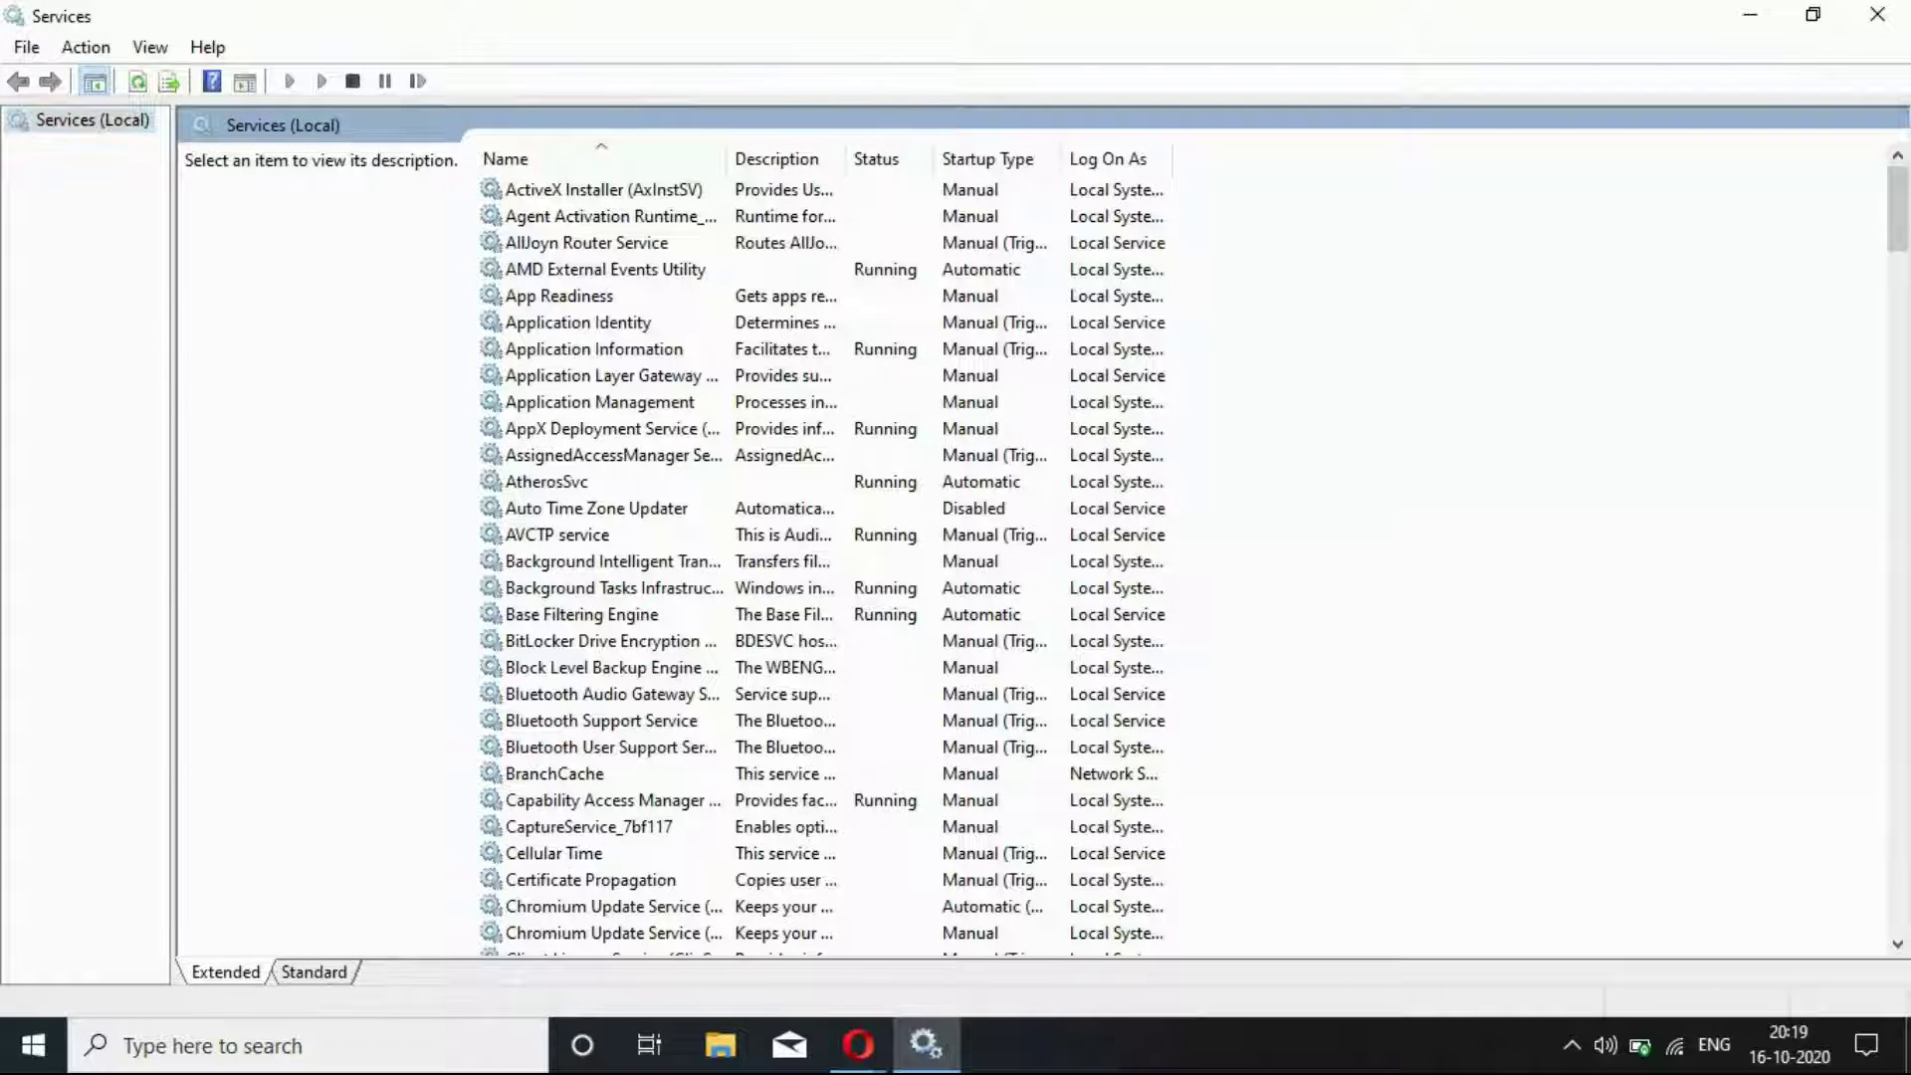
left_click_drag(1897, 207, 1901, 933)
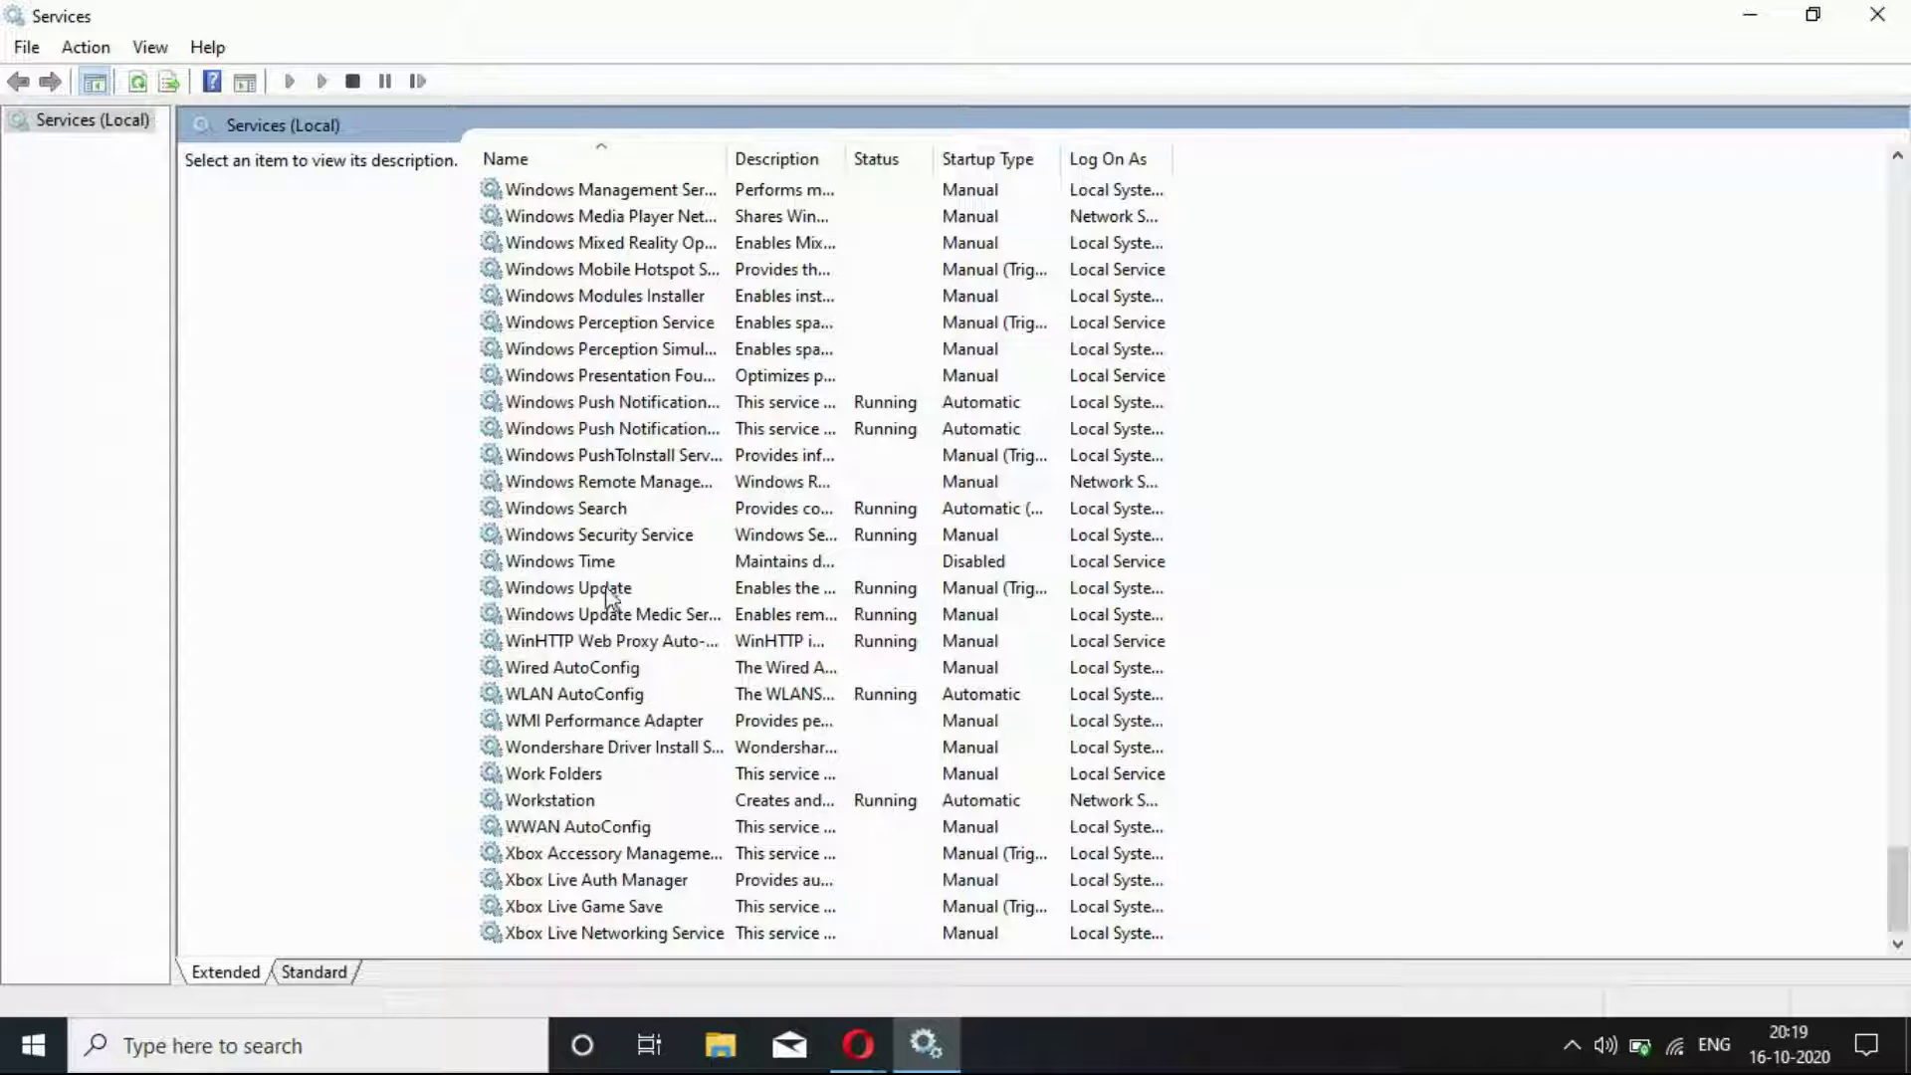
left_click(760, 591)
double_click(760, 595)
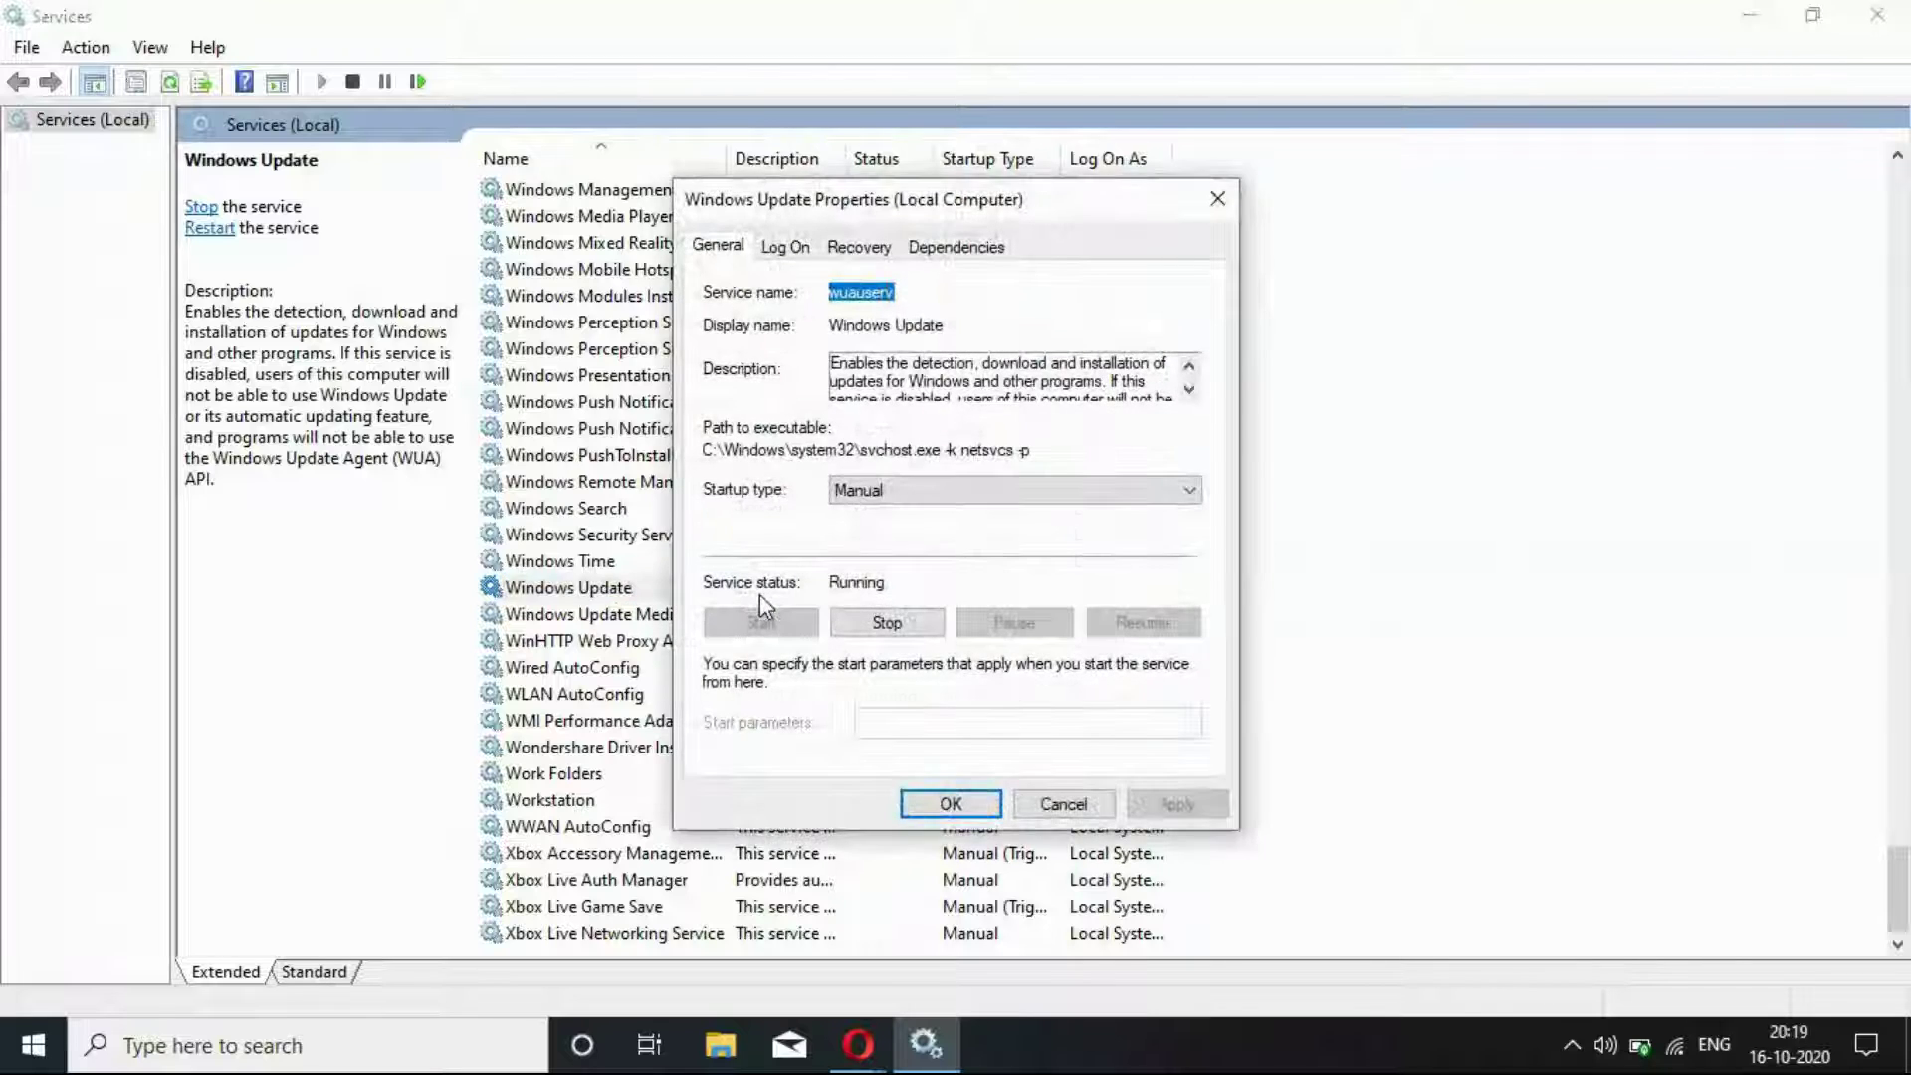
Step: Set the Windows Update service's startup type to Disabled, apply the change and close its properties
left_click(1131, 489)
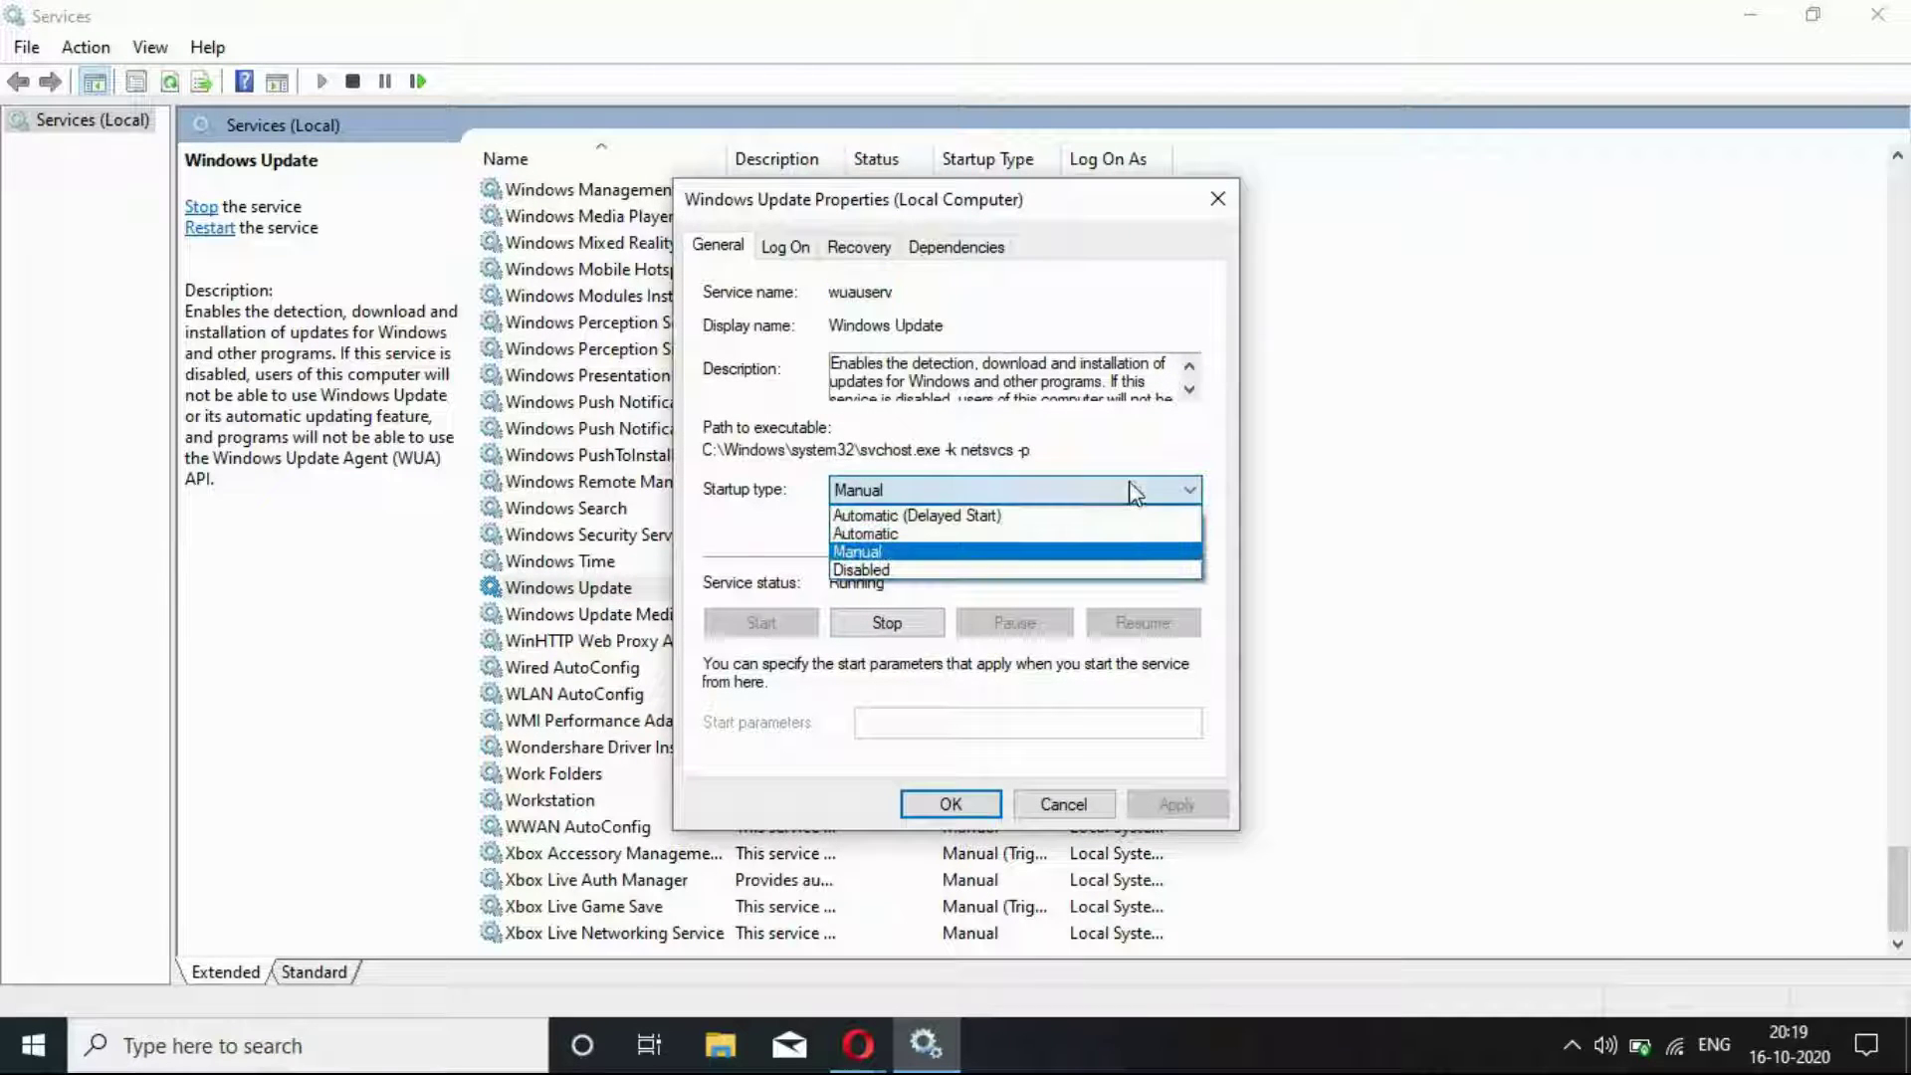
left_click(1023, 557)
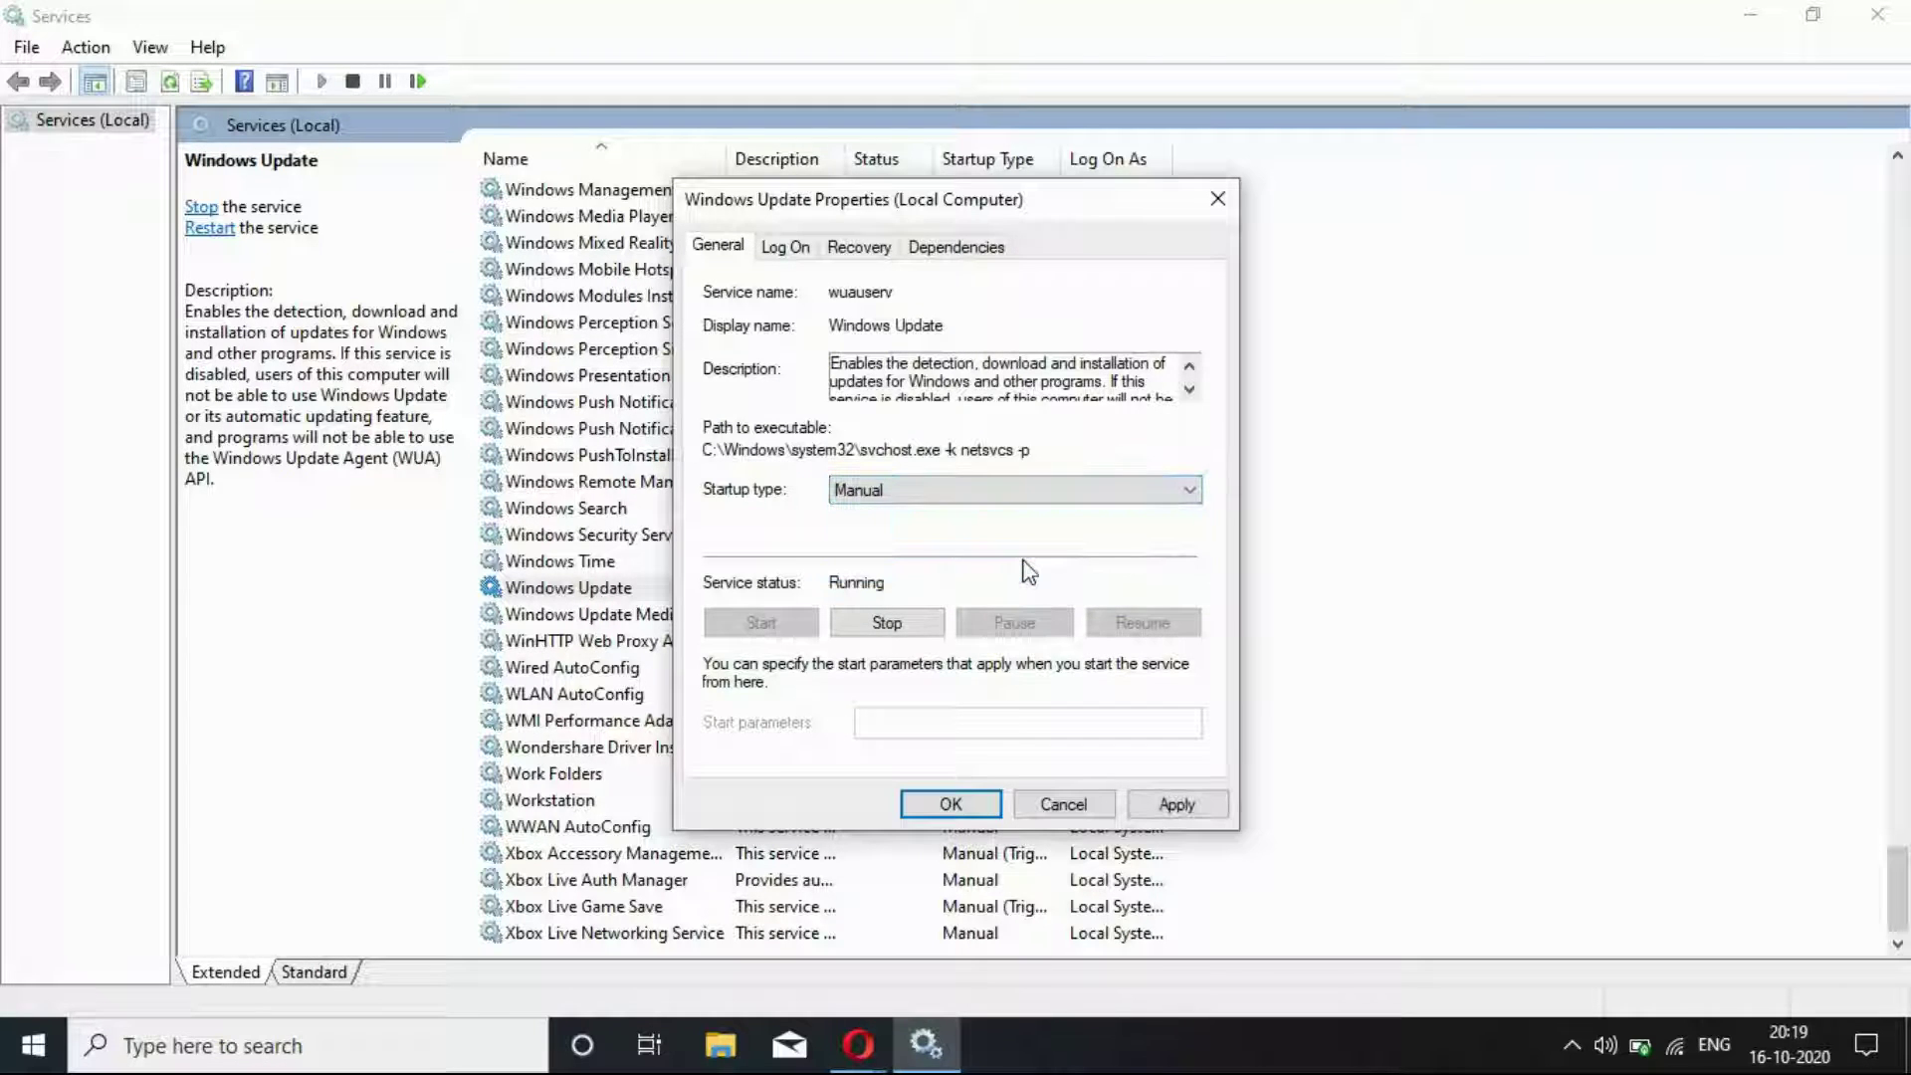
left_click(1192, 500)
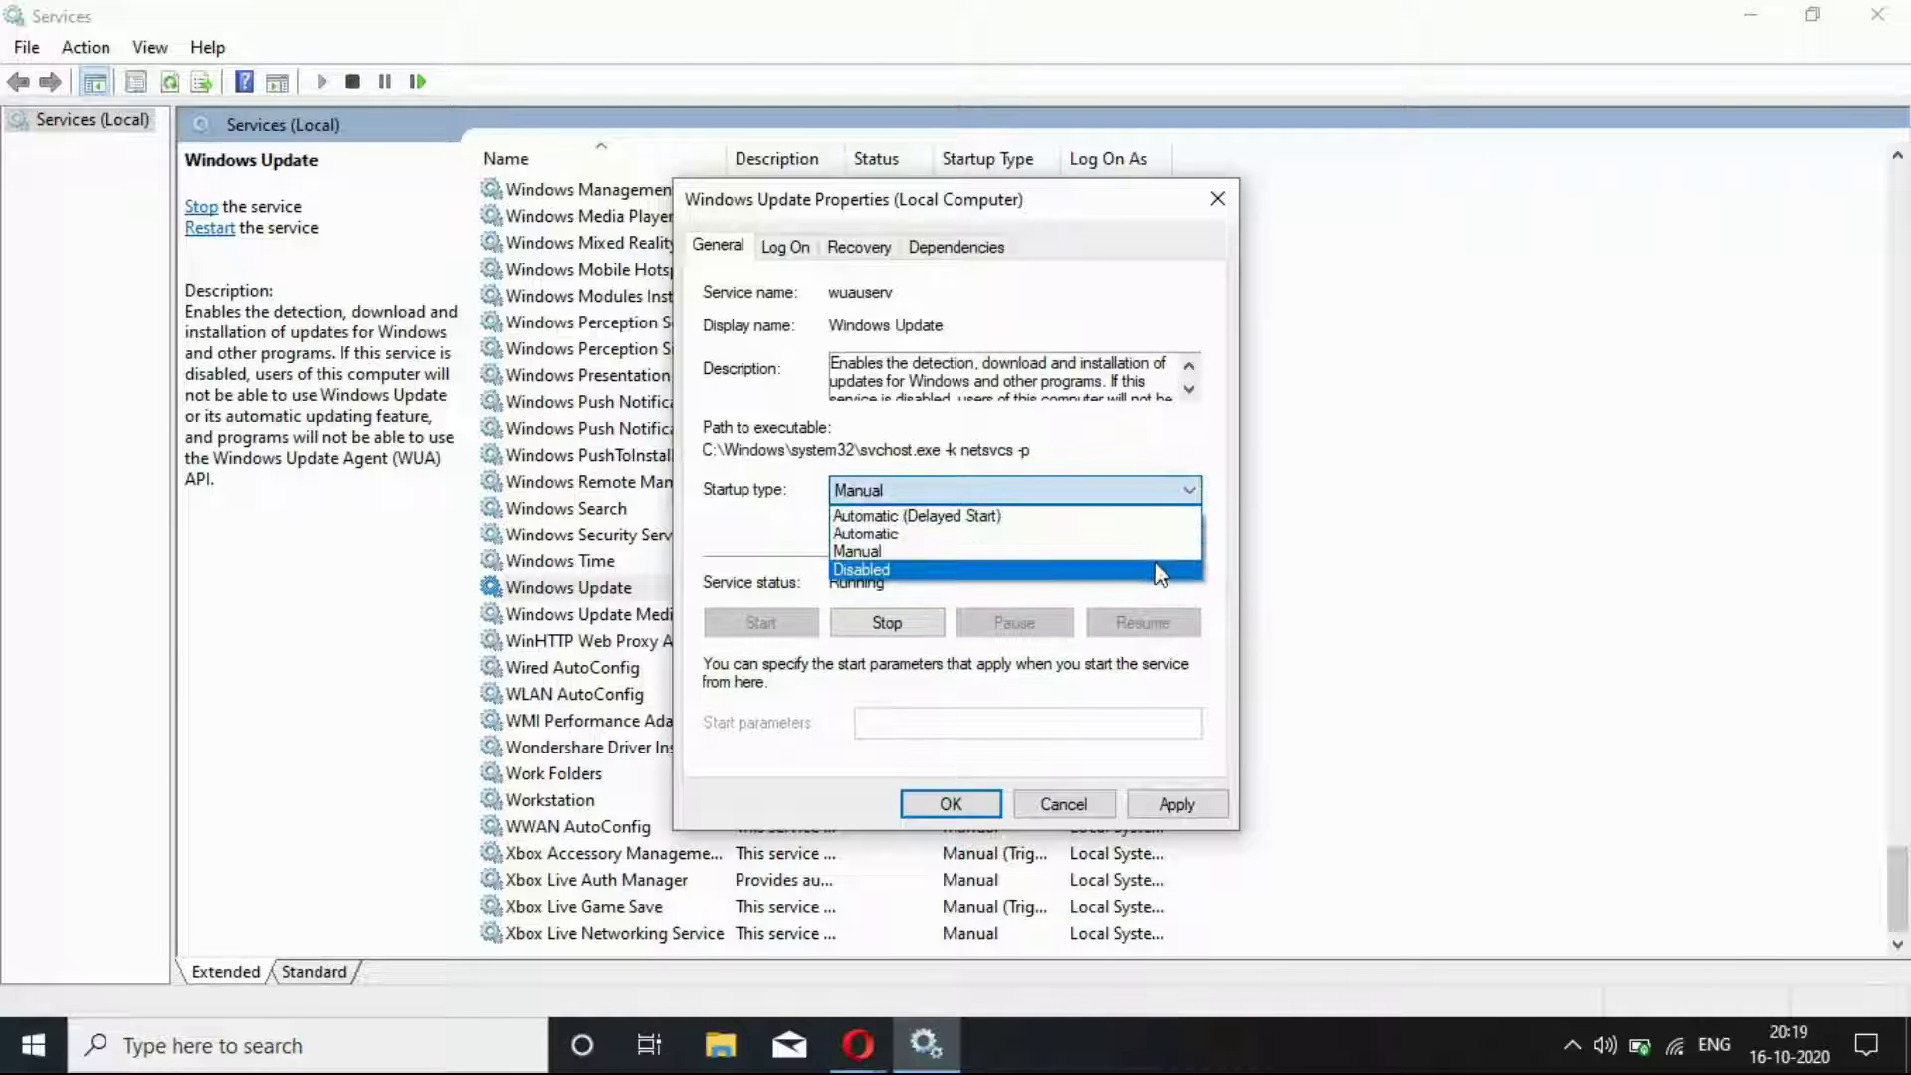
left_click(1156, 571)
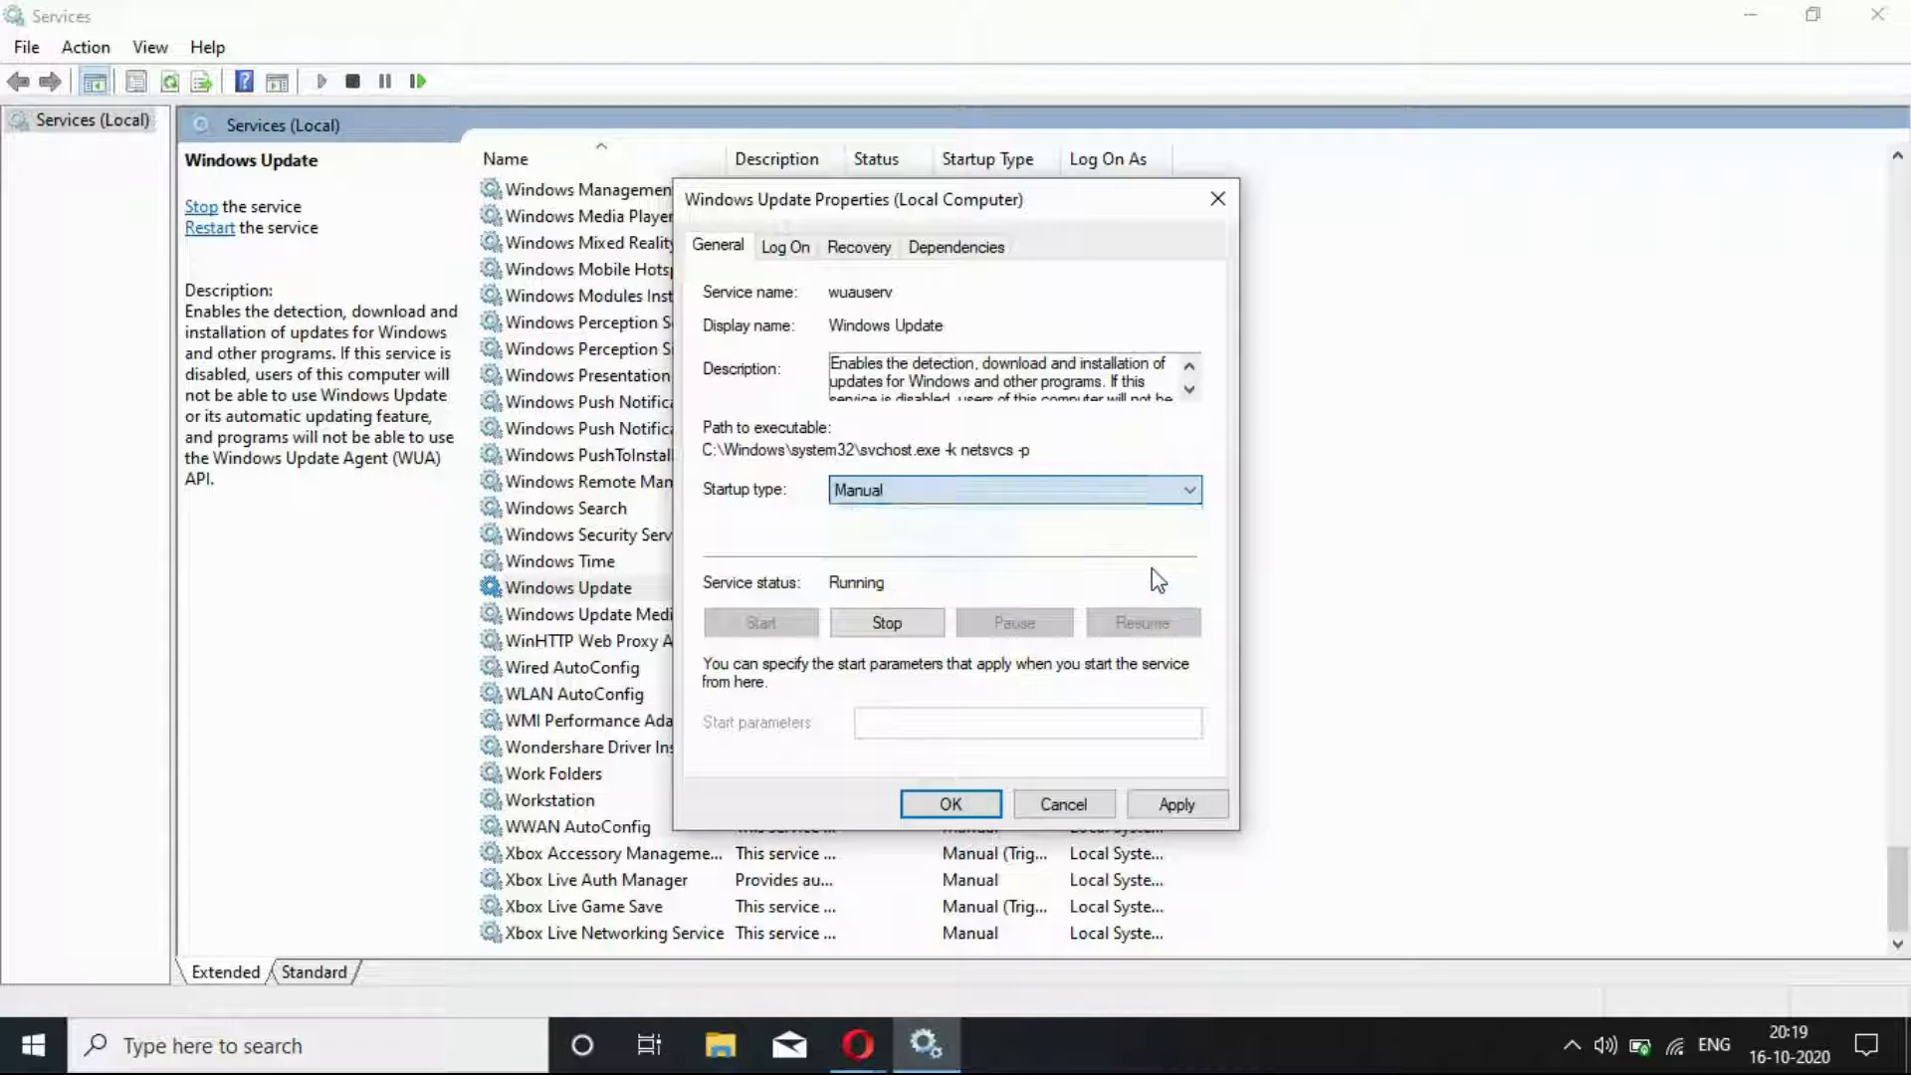
left_click(1206, 813)
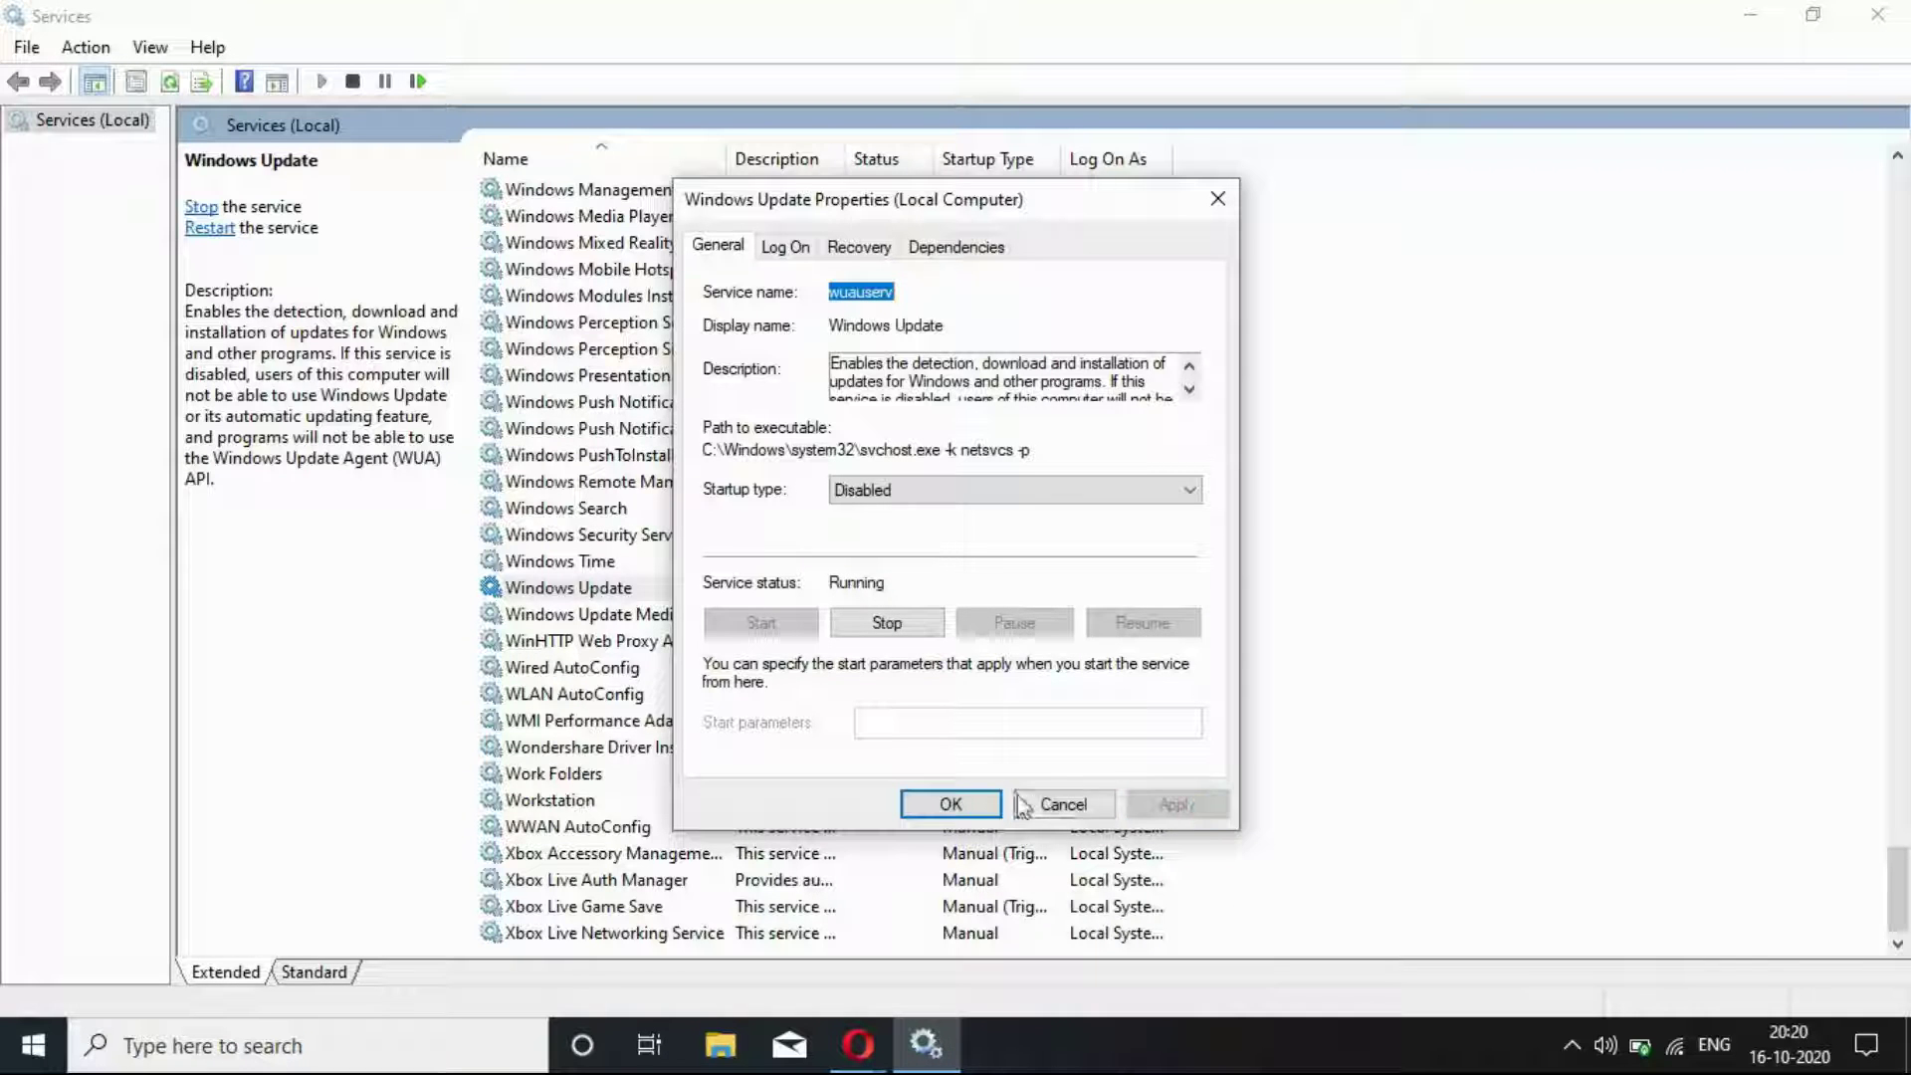
left_click(977, 801)
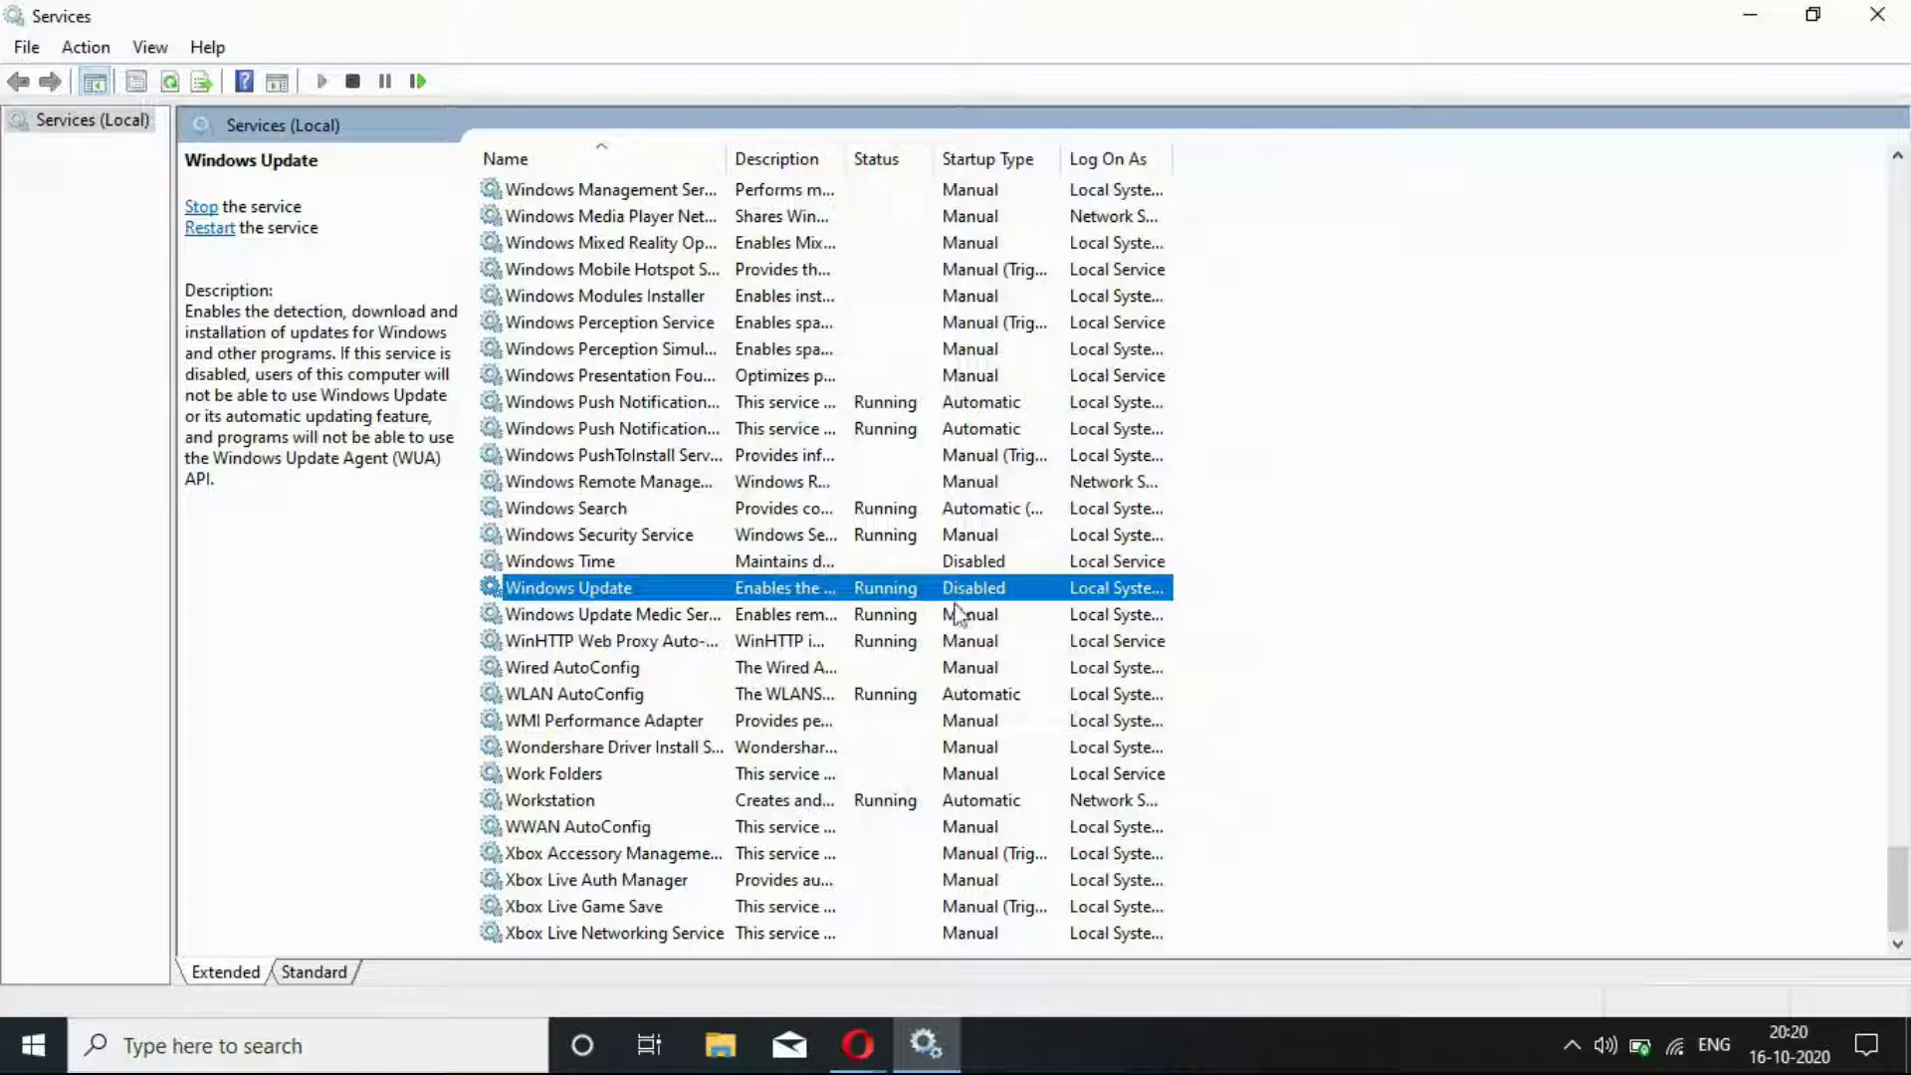
Step: Try to set the Windows Update Medic Service's startup type to Disabled, and close its properties
left_click(922, 621)
double_click(922, 625)
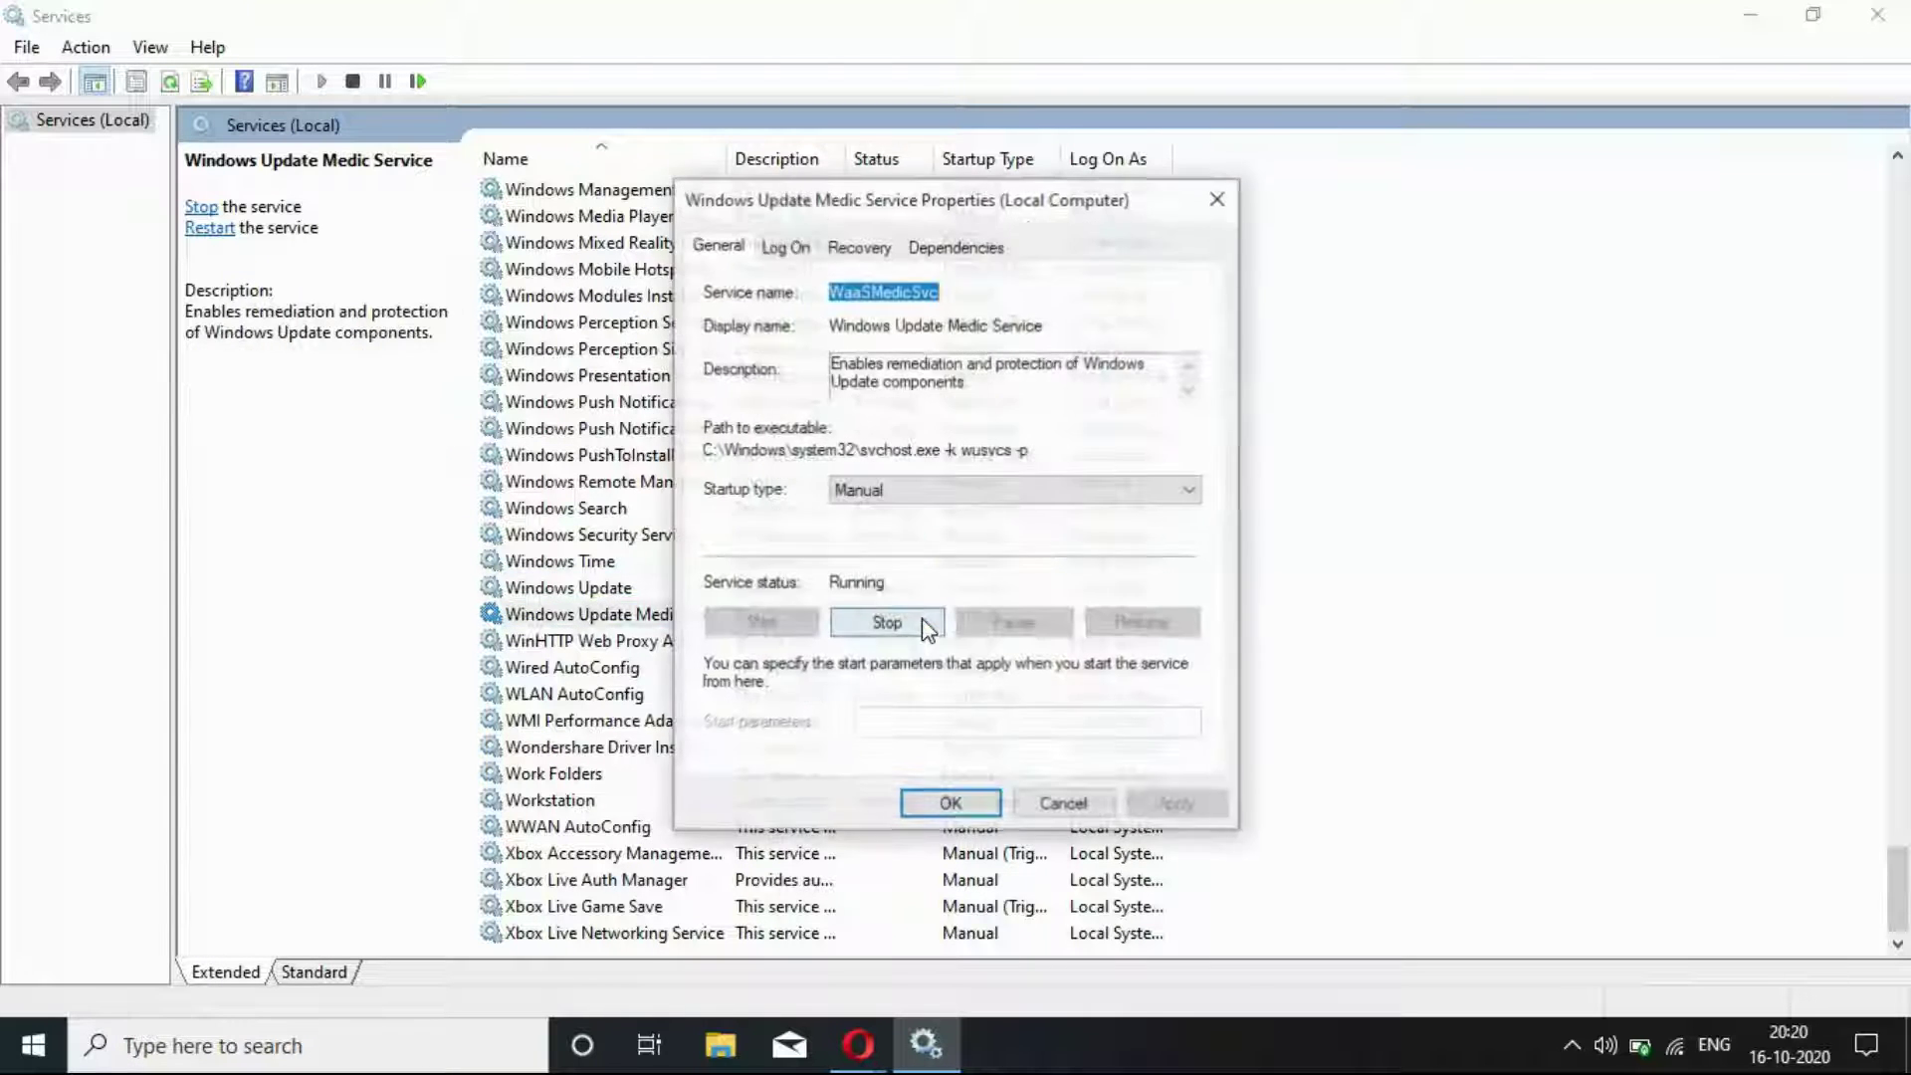
left_click(1095, 495)
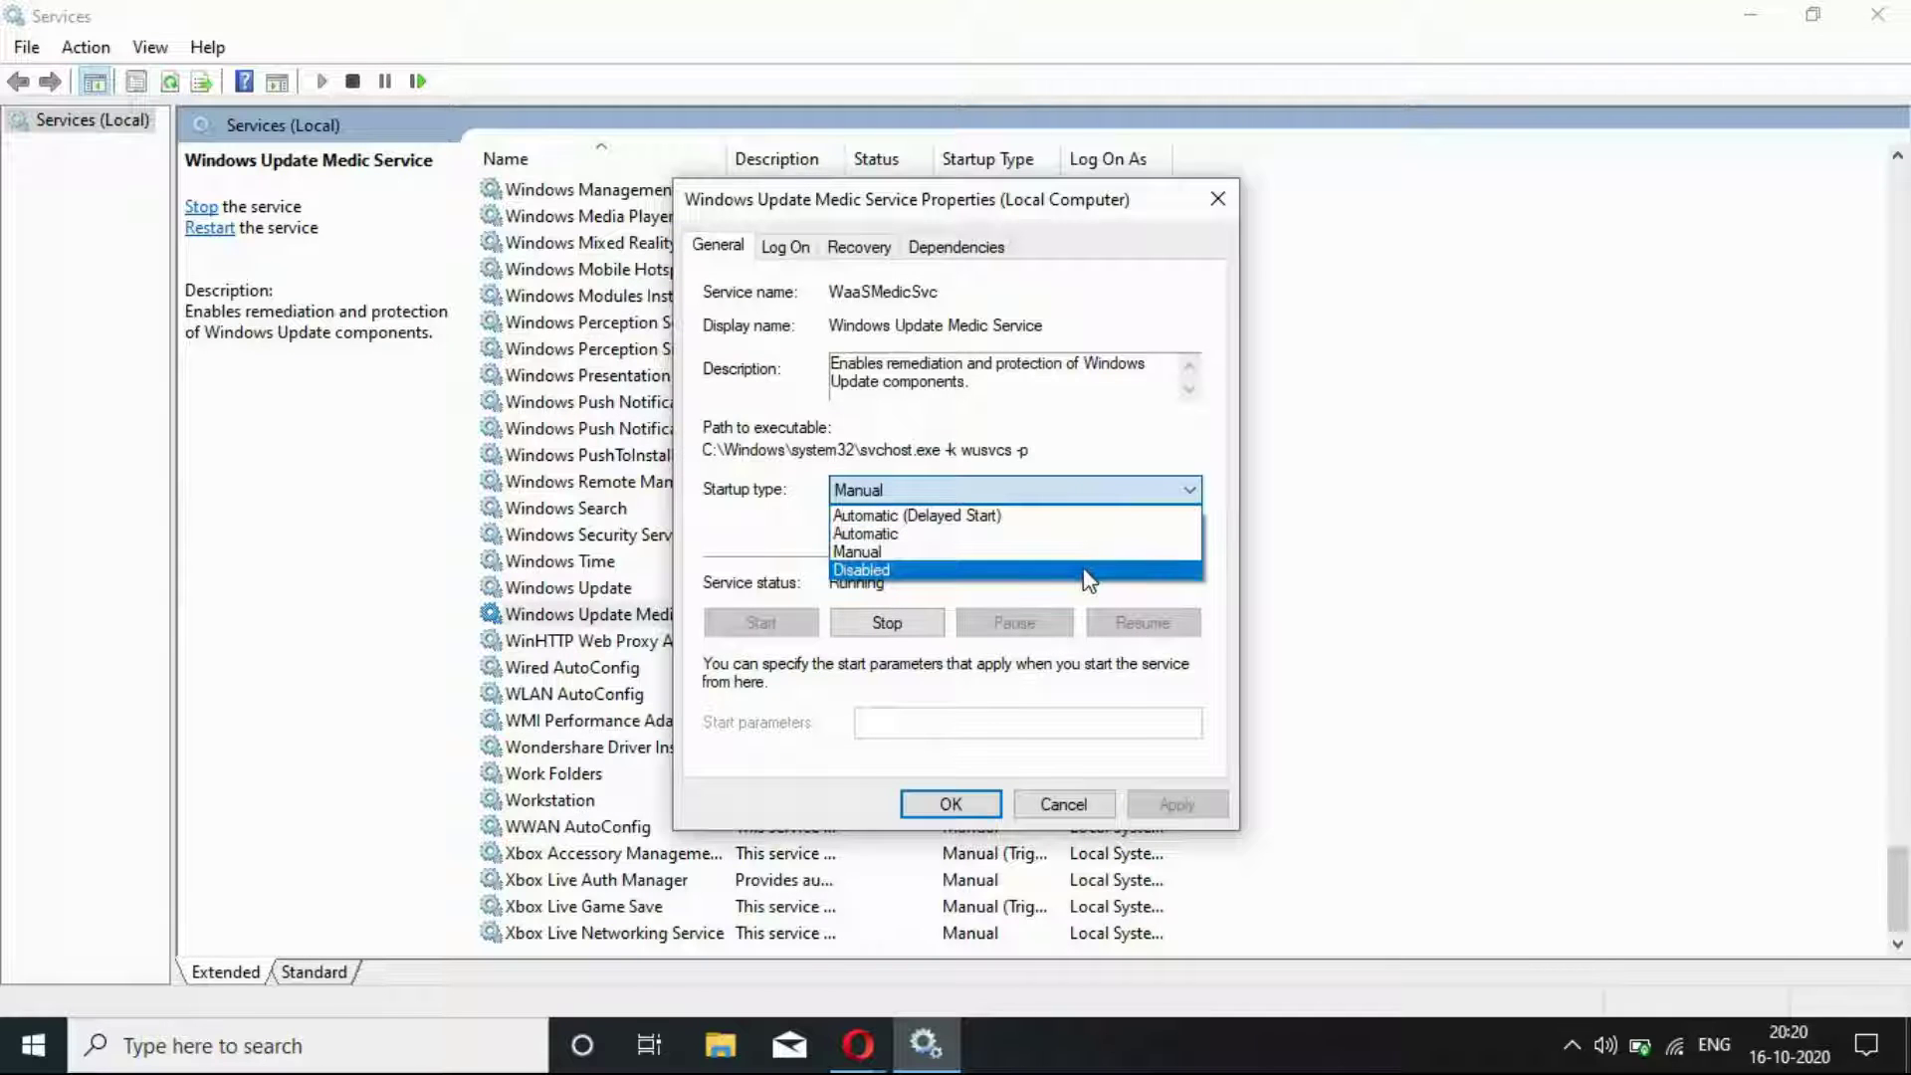
left_click(1088, 570)
left_click(1178, 804)
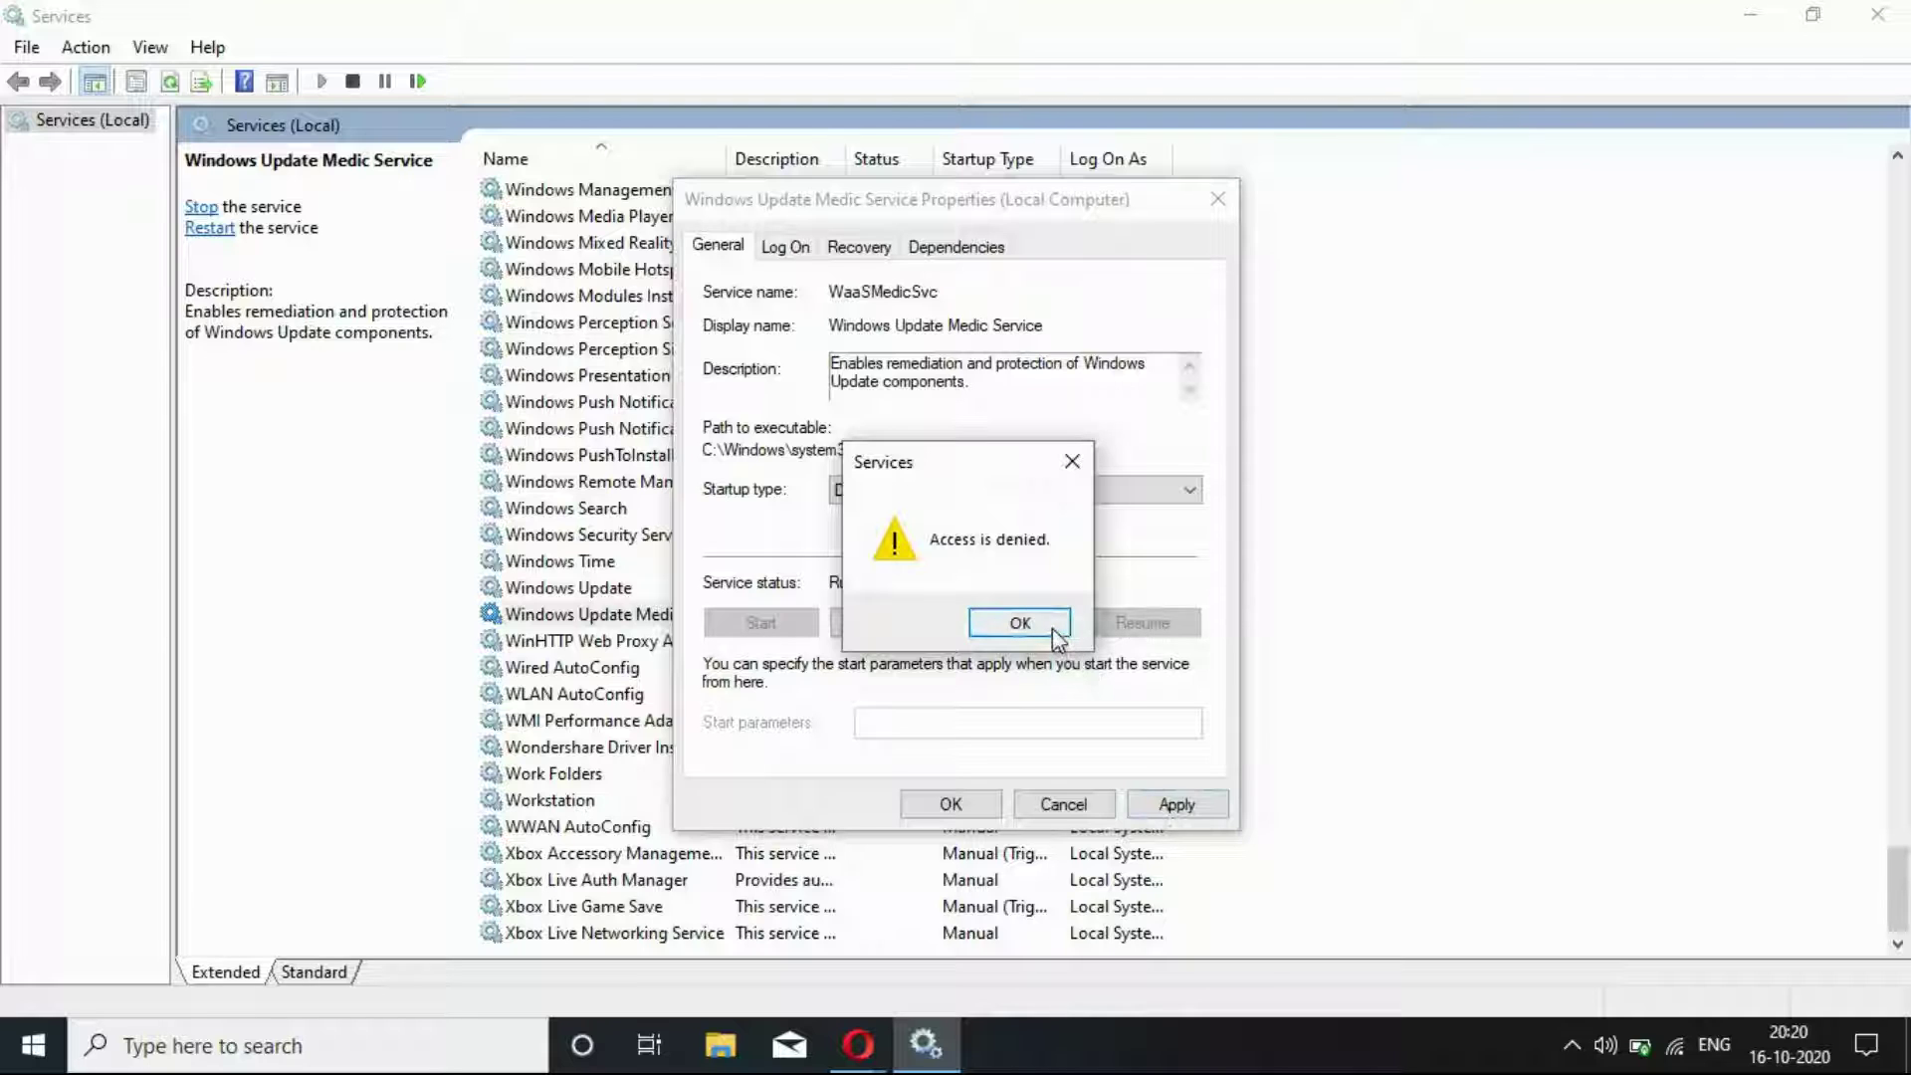
left_click(1052, 635)
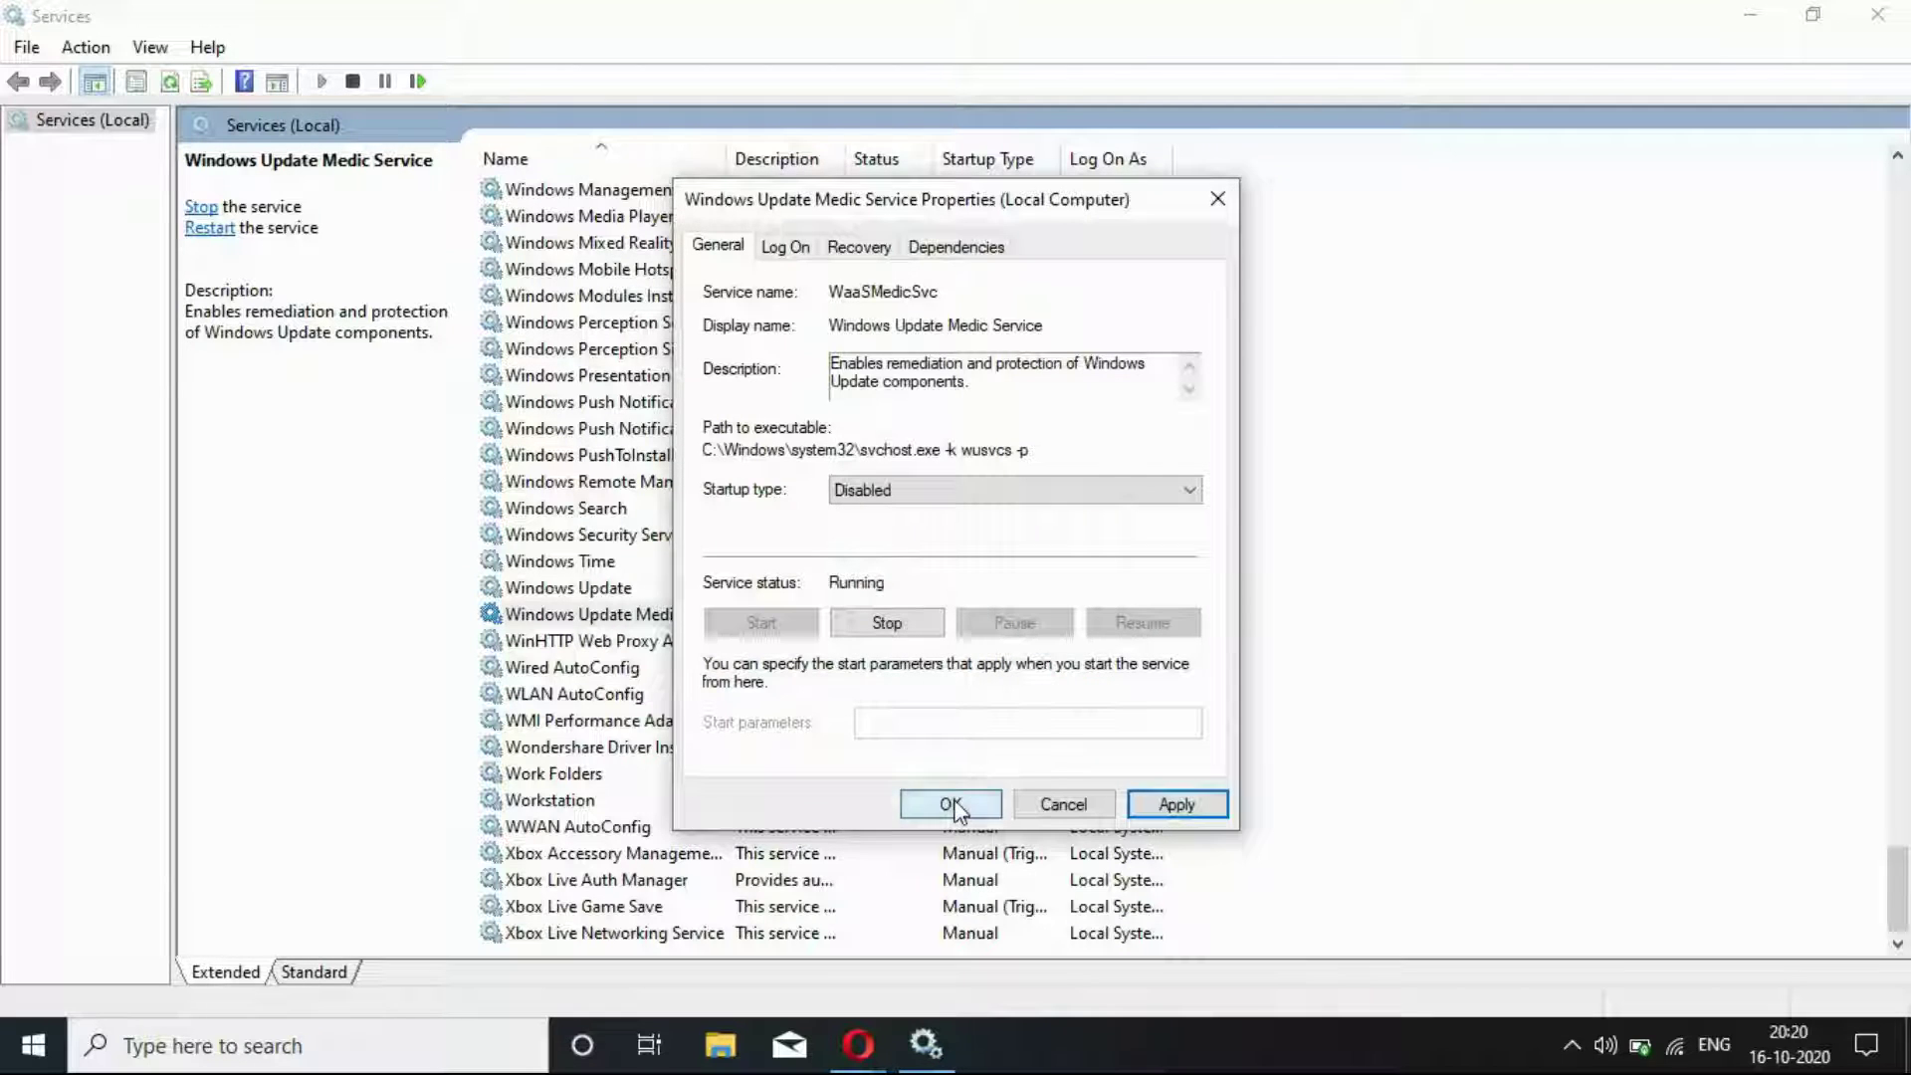
left_click(952, 806)
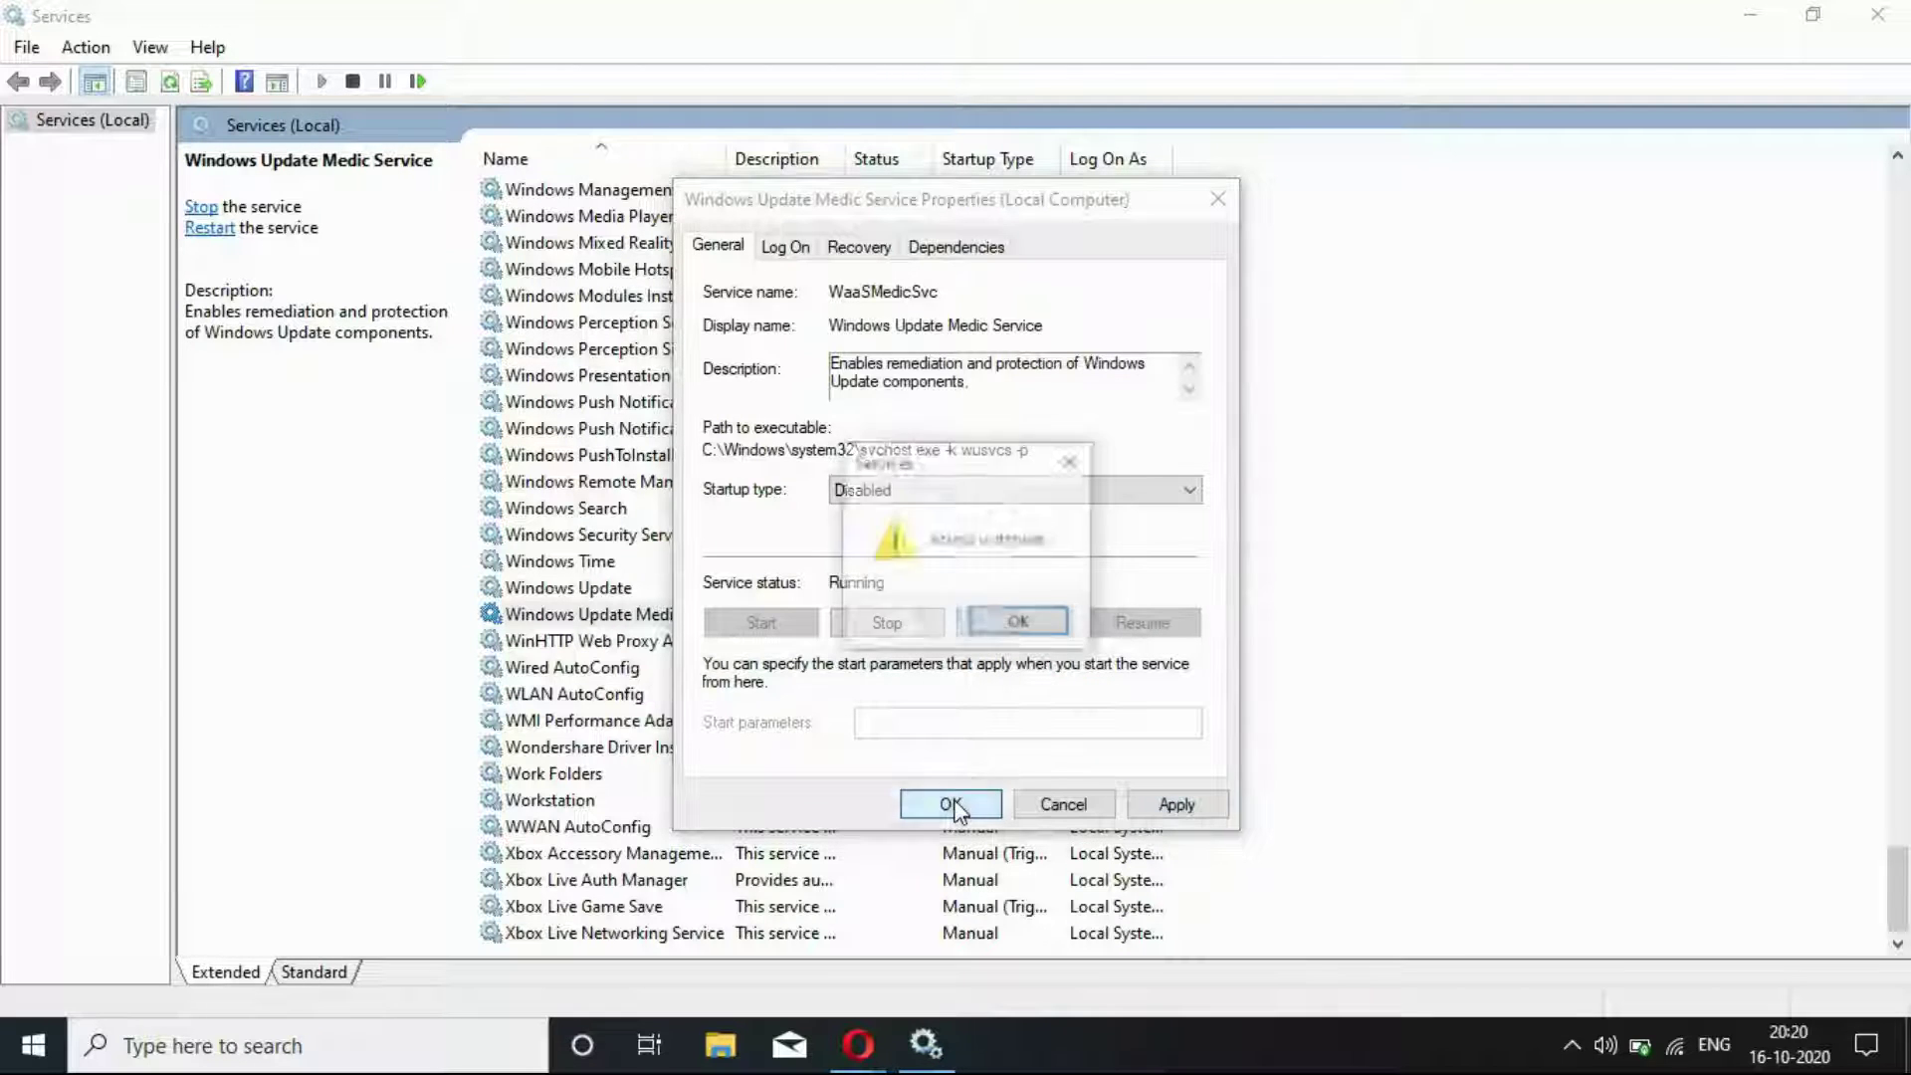
left_click(1021, 624)
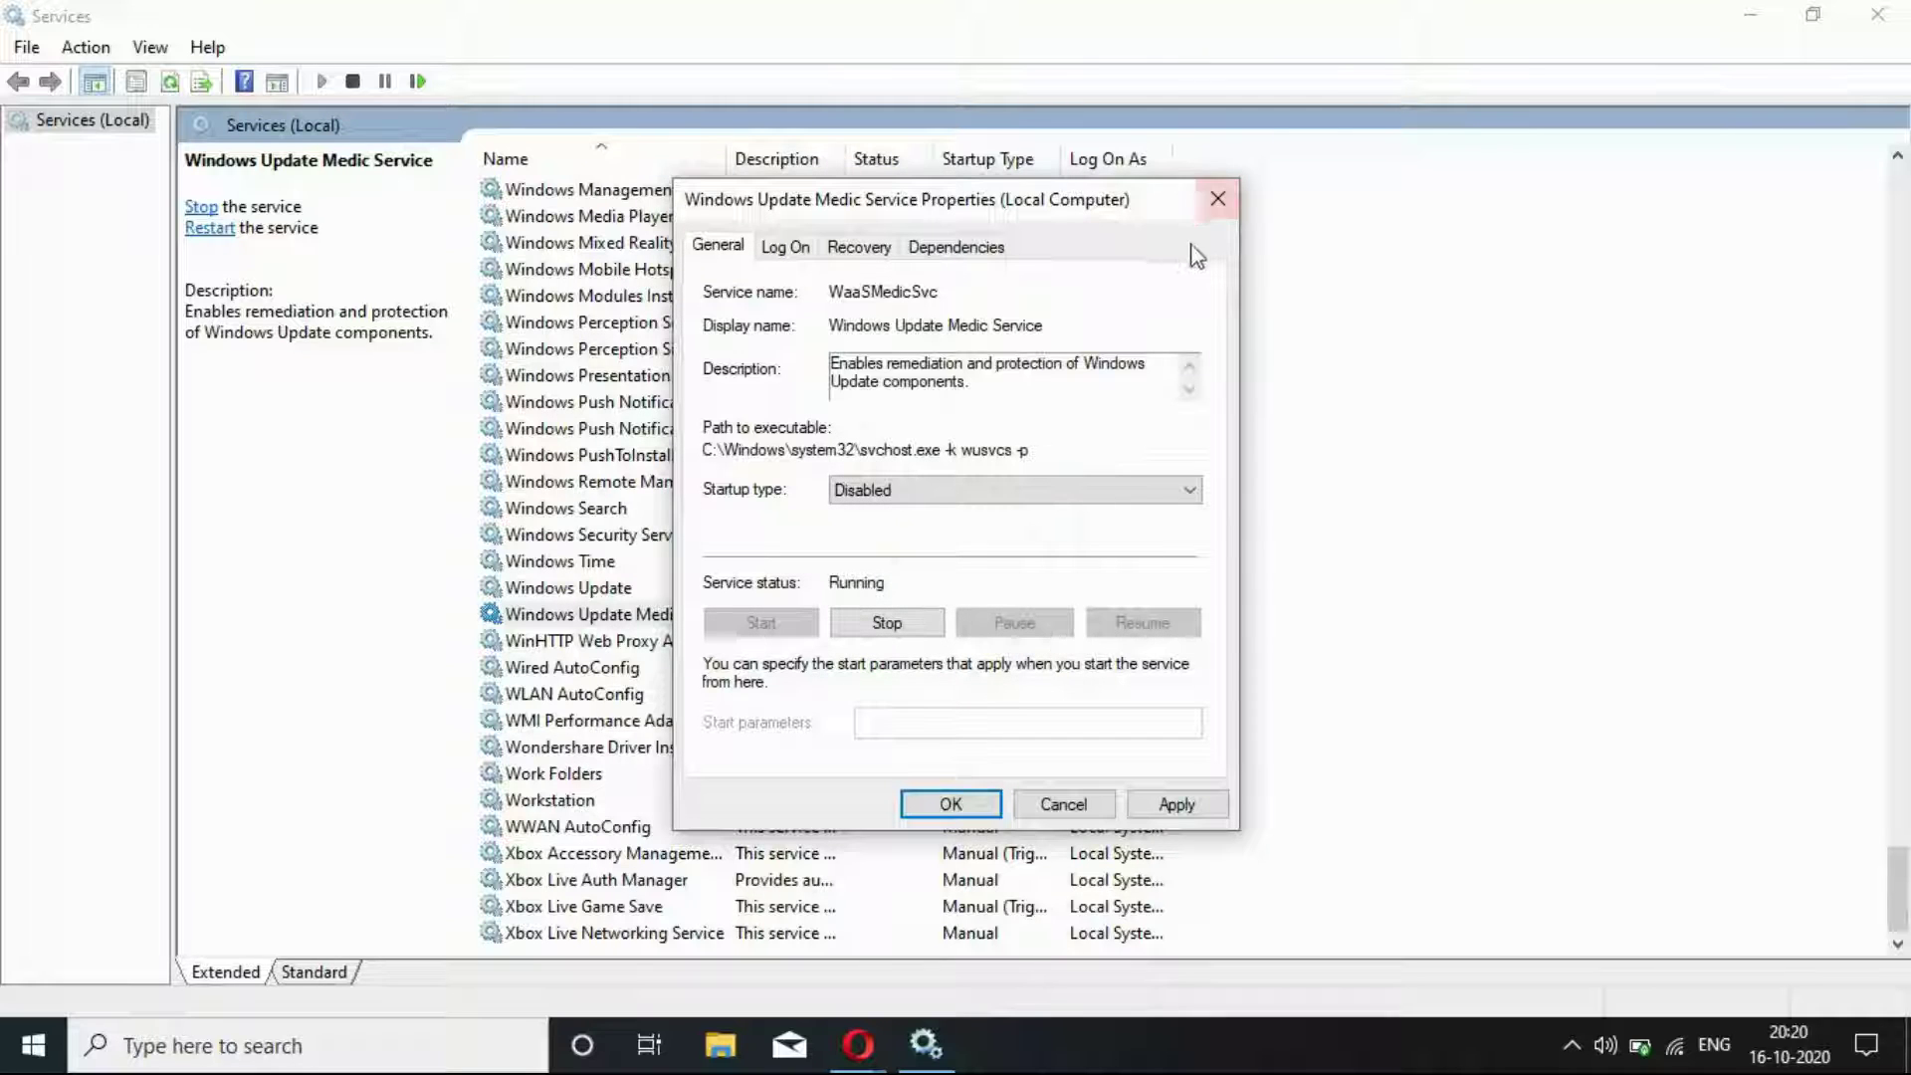
left_click(980, 811)
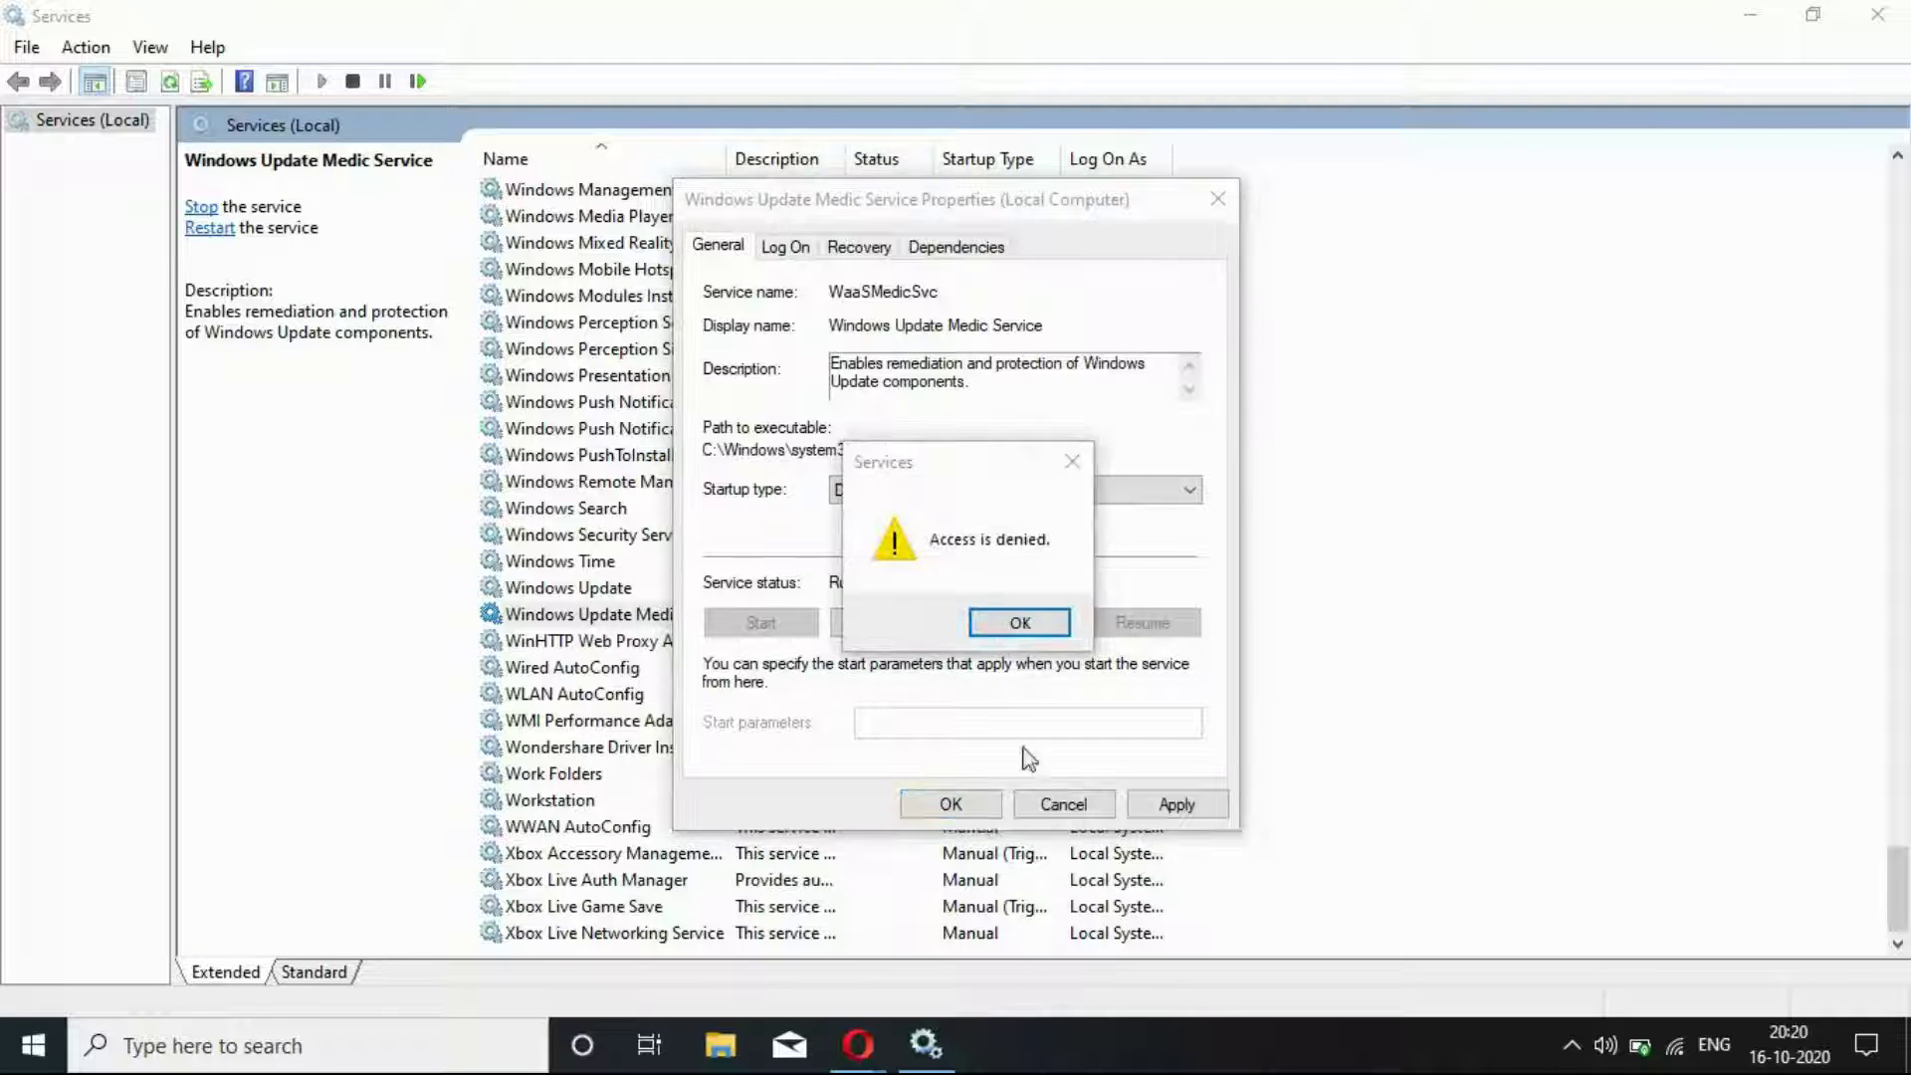
left_click(1043, 630)
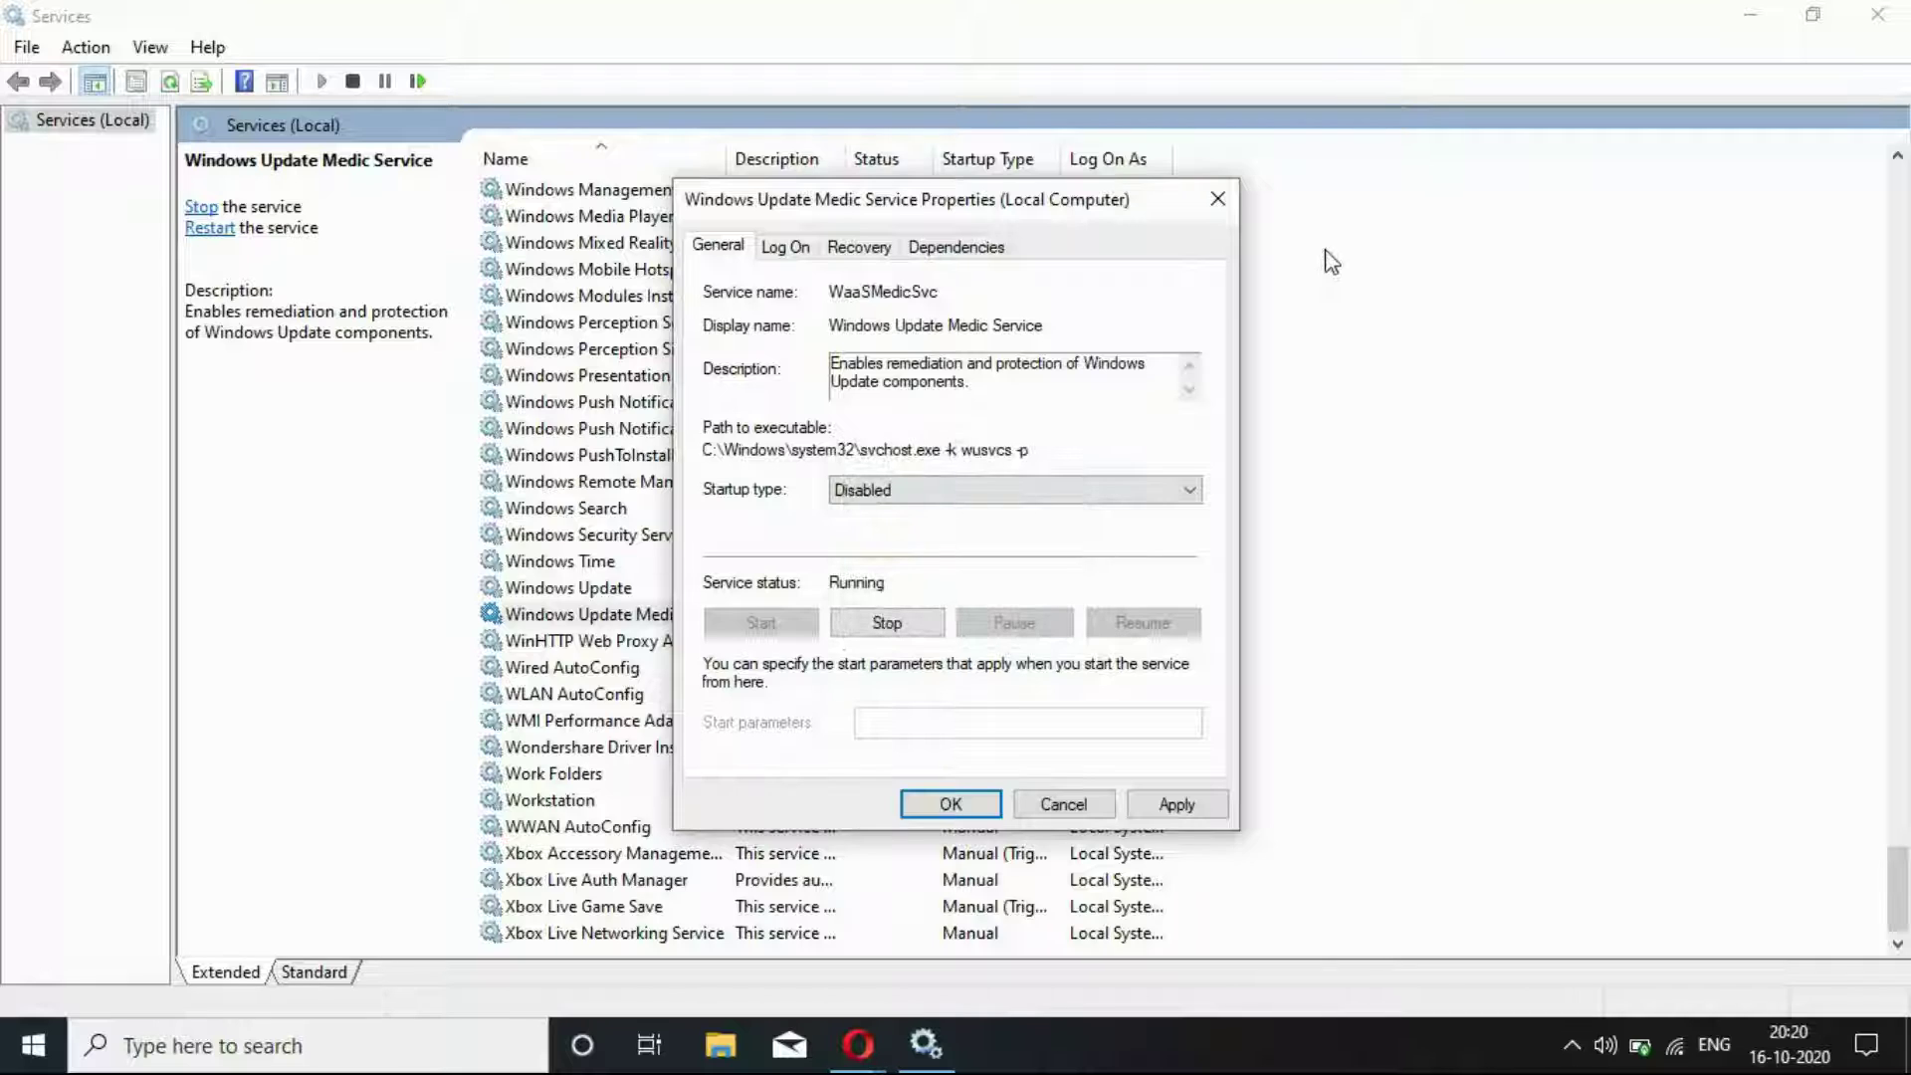
left_click(1232, 211)
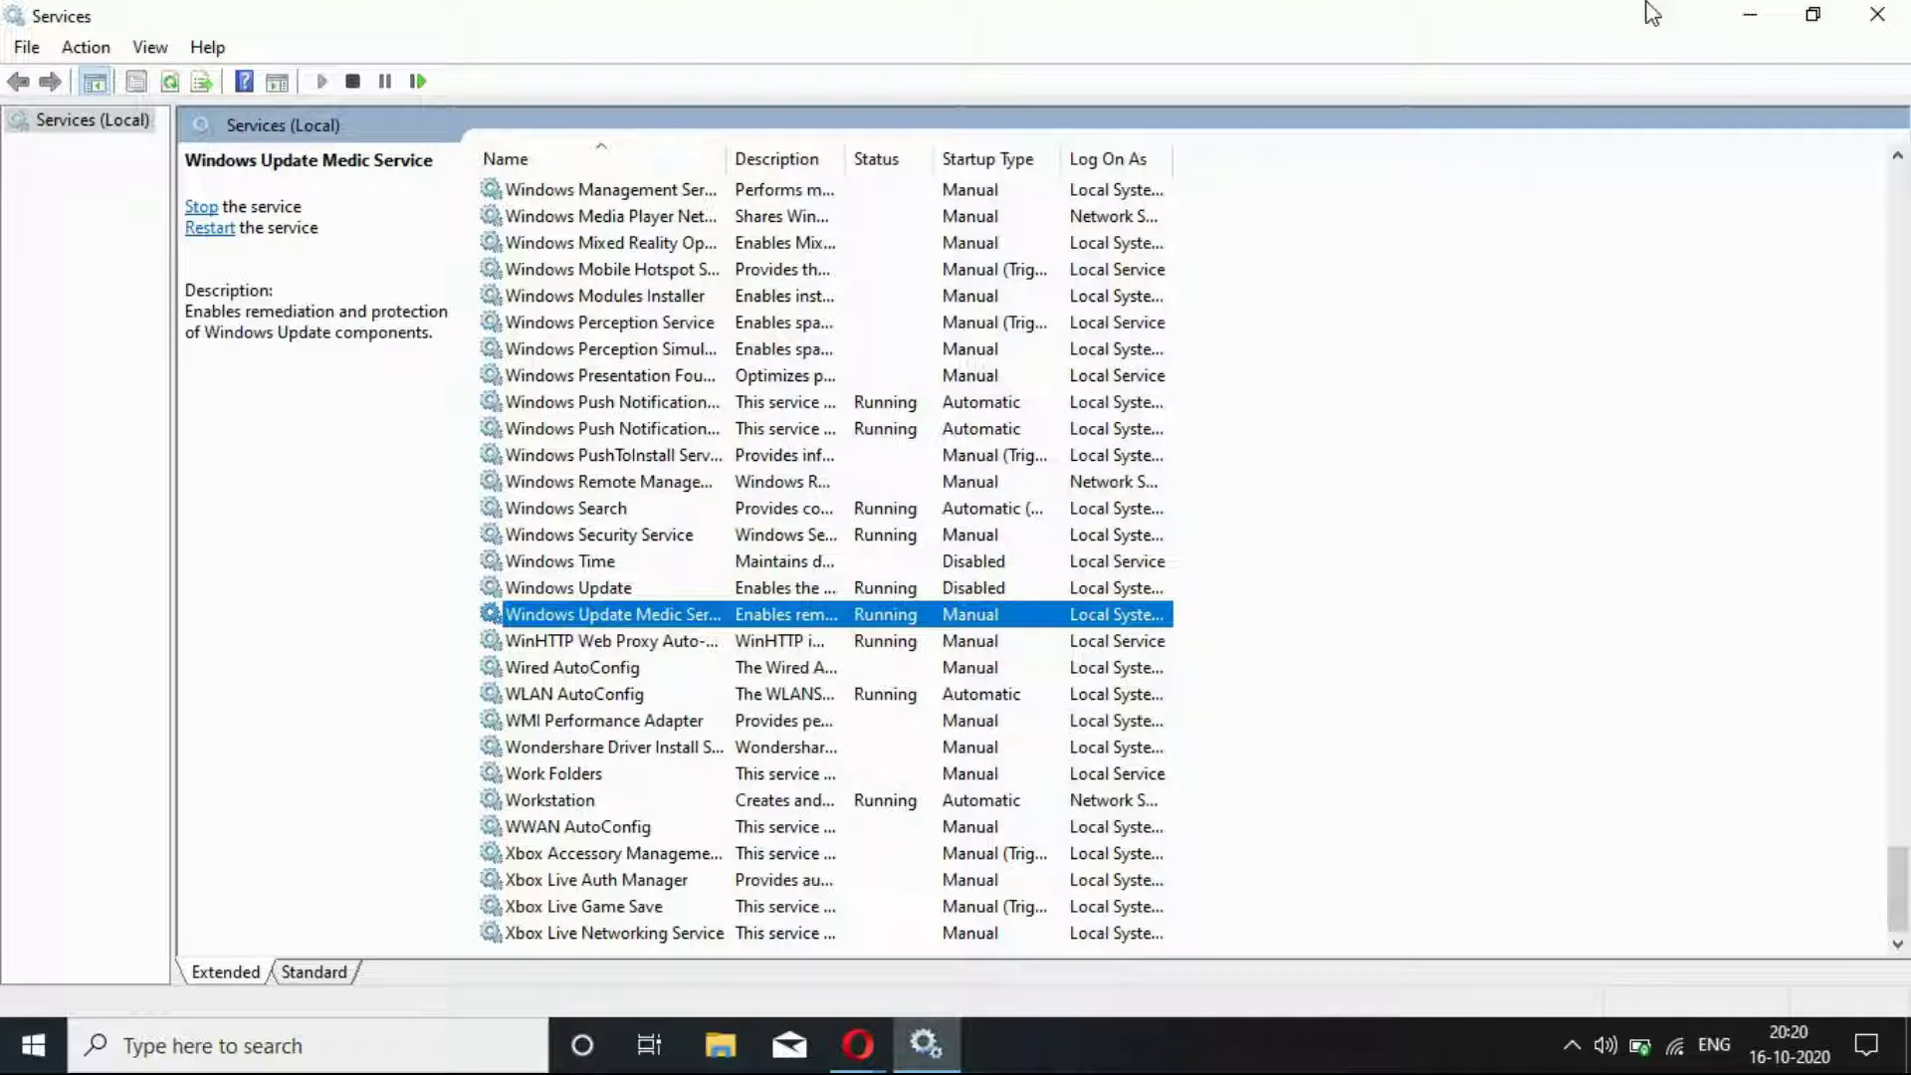
Step: Leave the Services console and open the Update & Security page in Windows Settings
left_click(1753, 10)
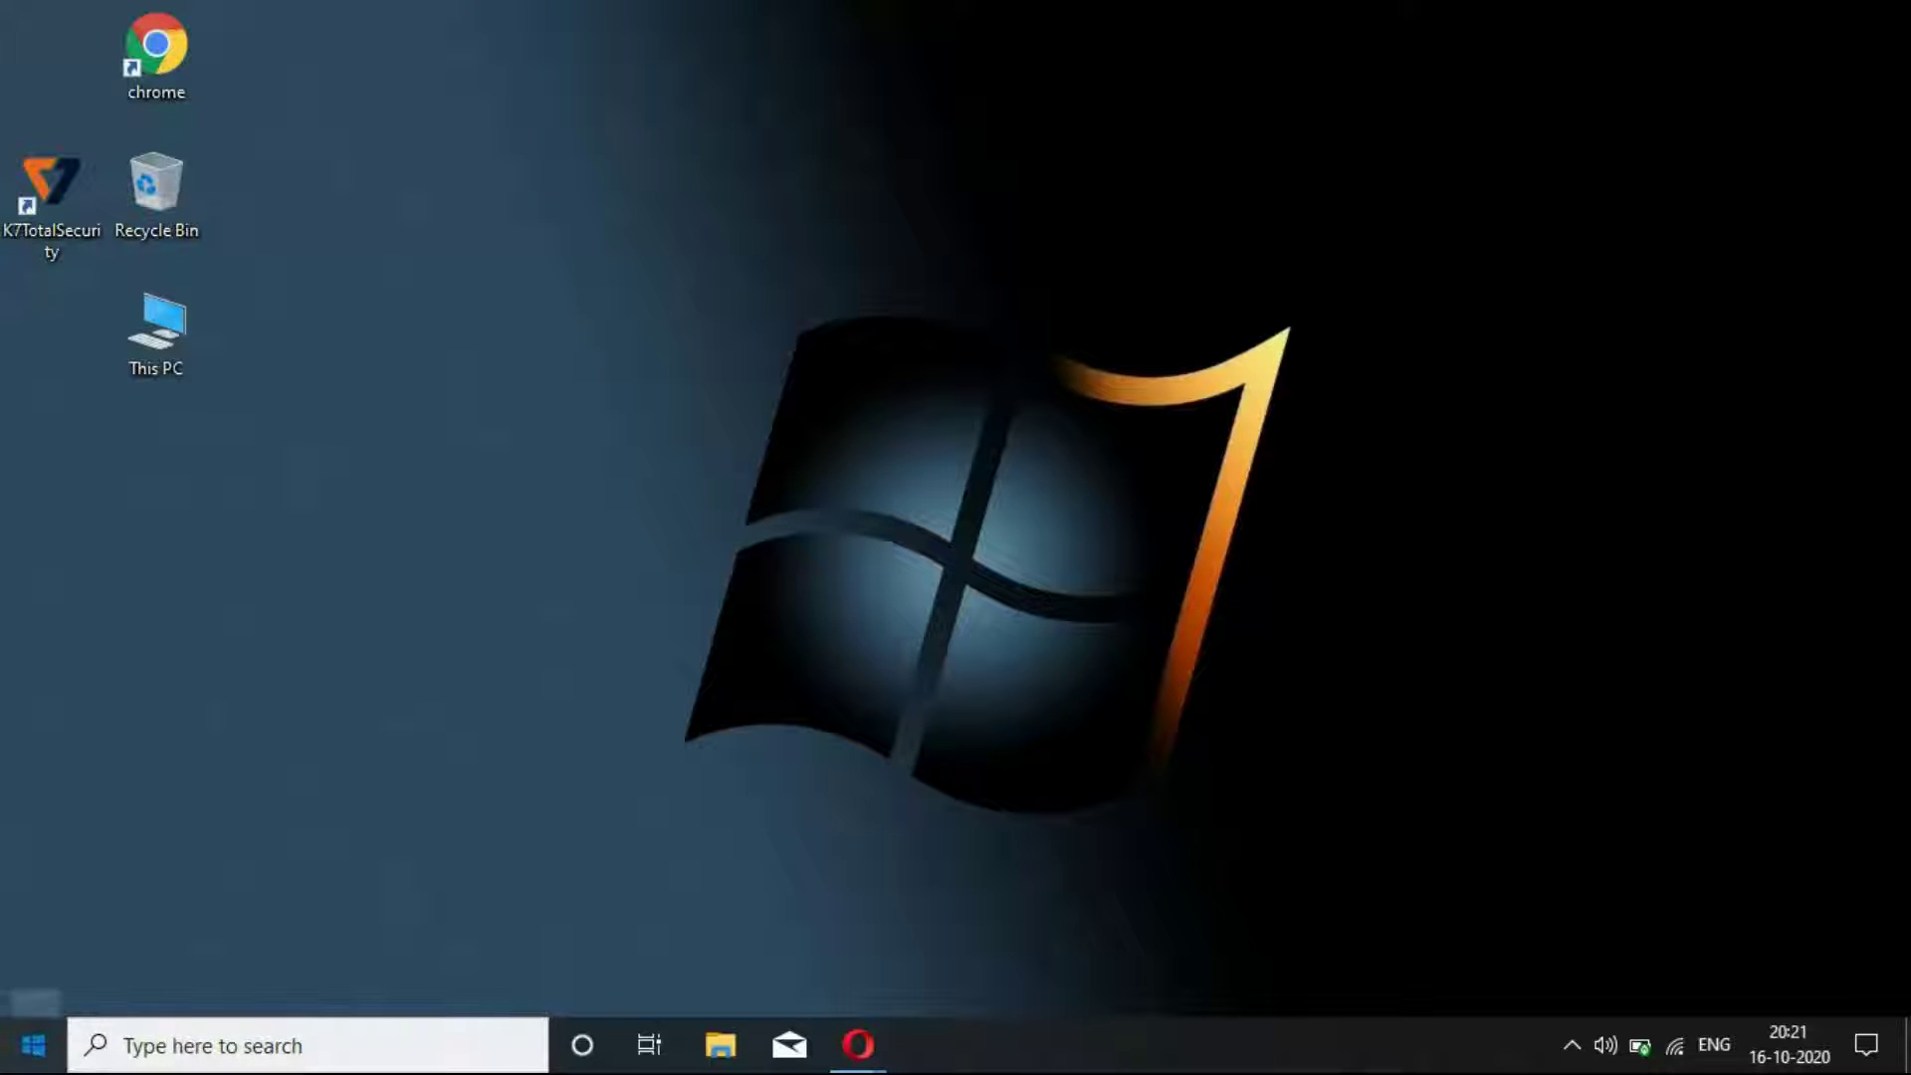
left_click(33, 1045)
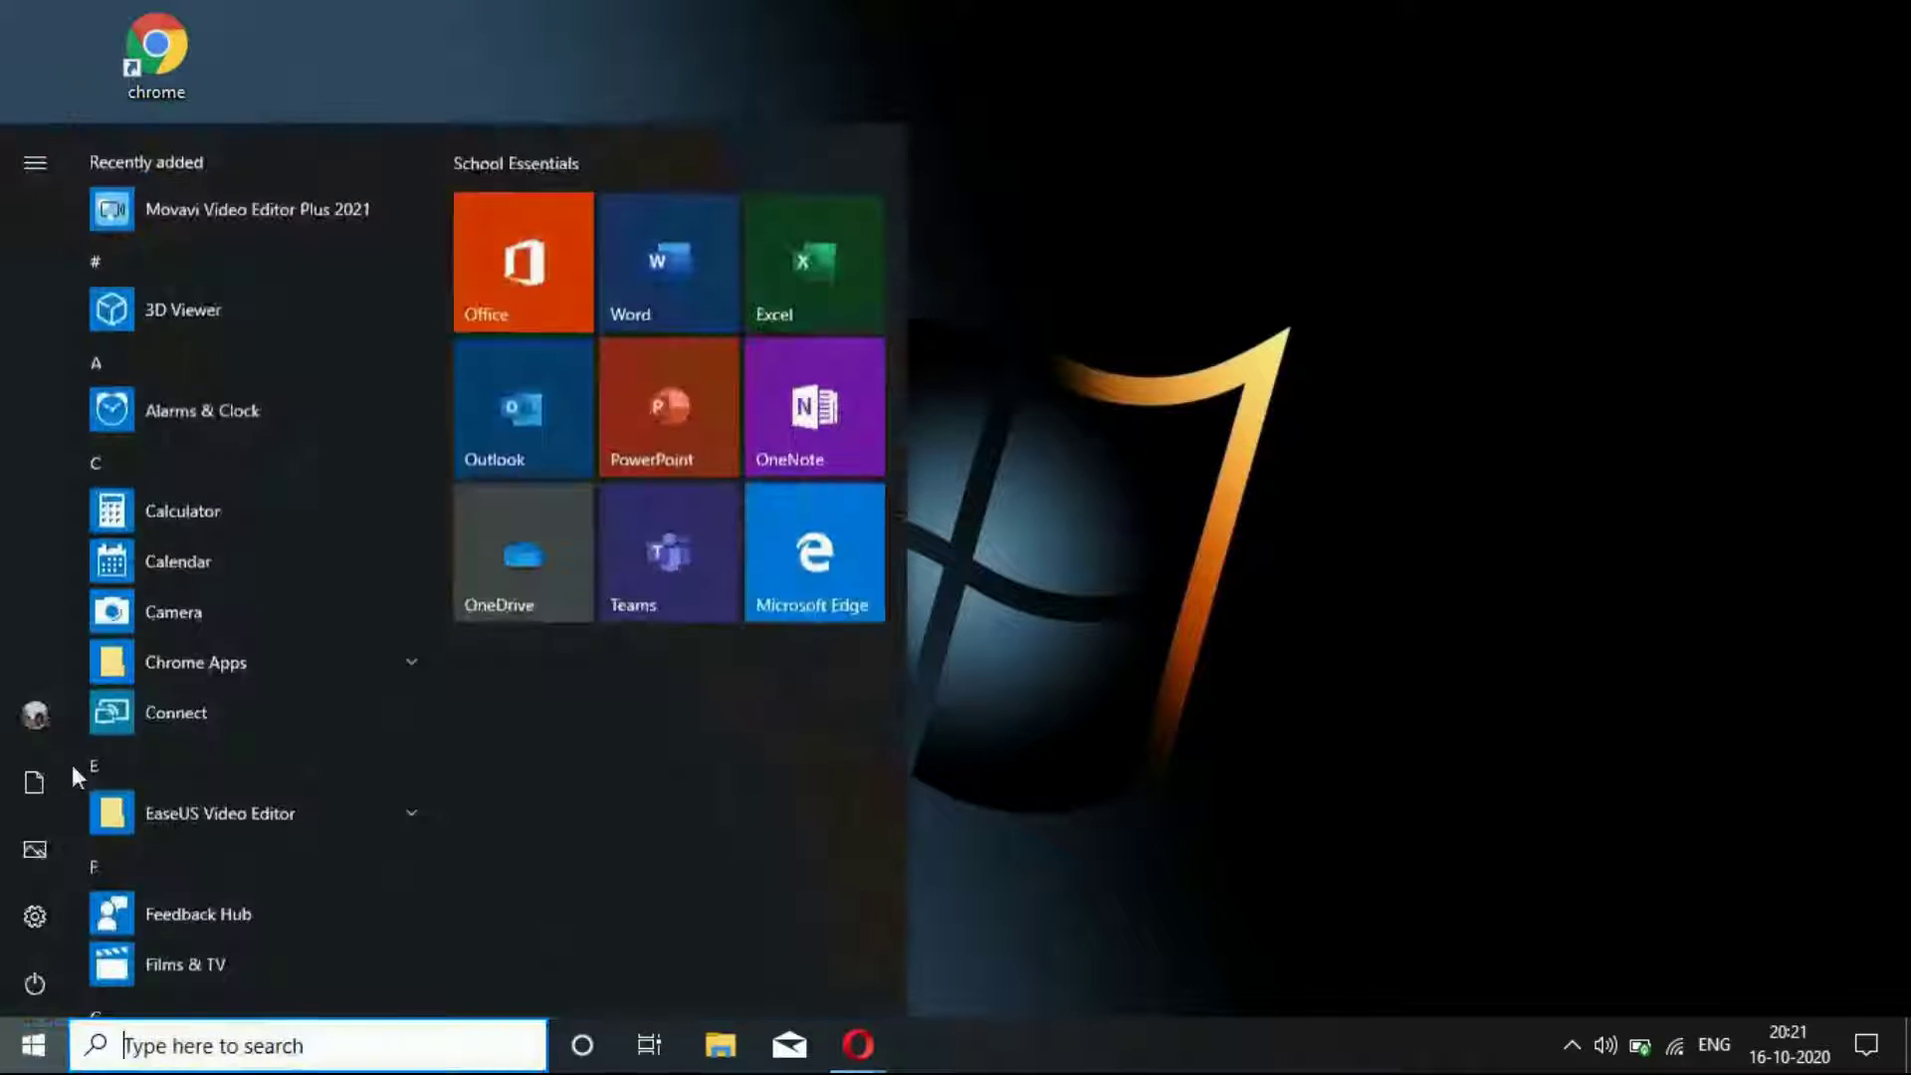
left_click(33, 914)
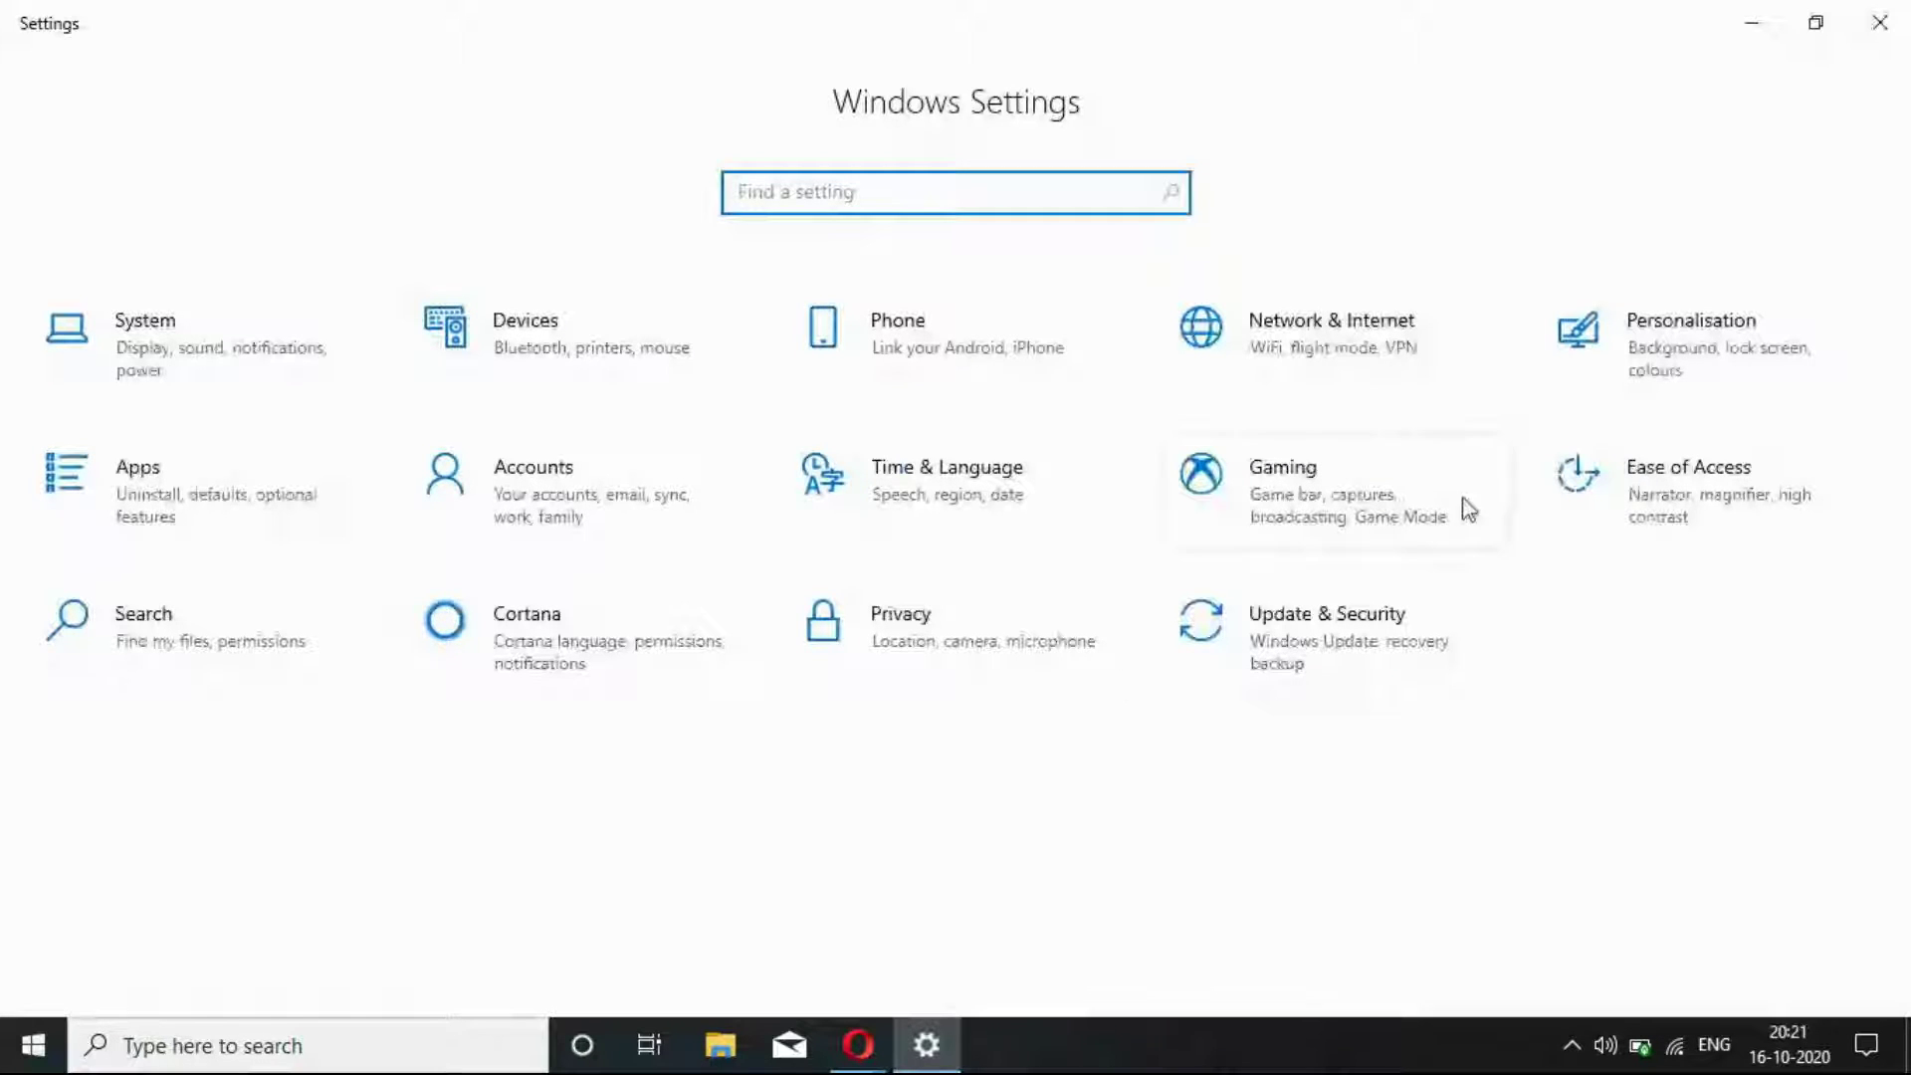
left_click(1361, 653)
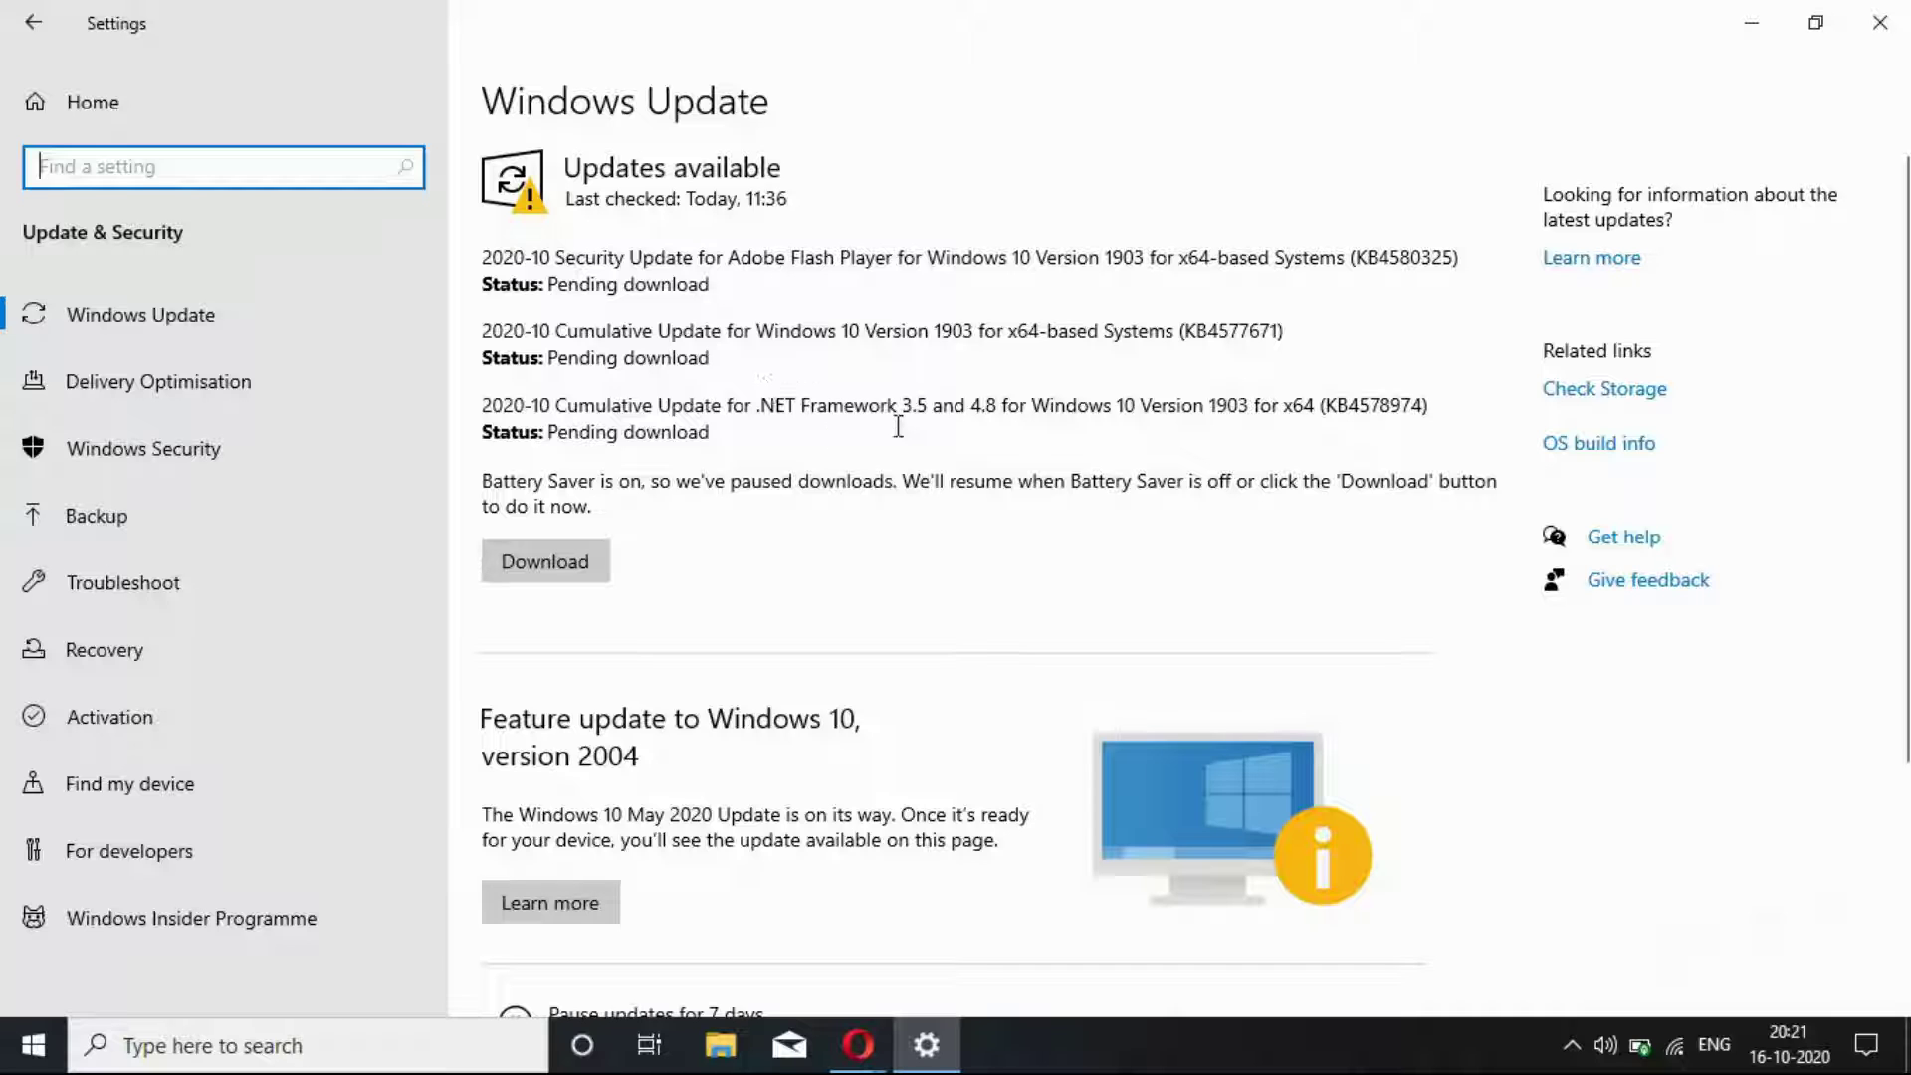
Step: Examine the advanced options of Windows Update, return to the update page and close Settings
scroll(595, 841, "down", 4)
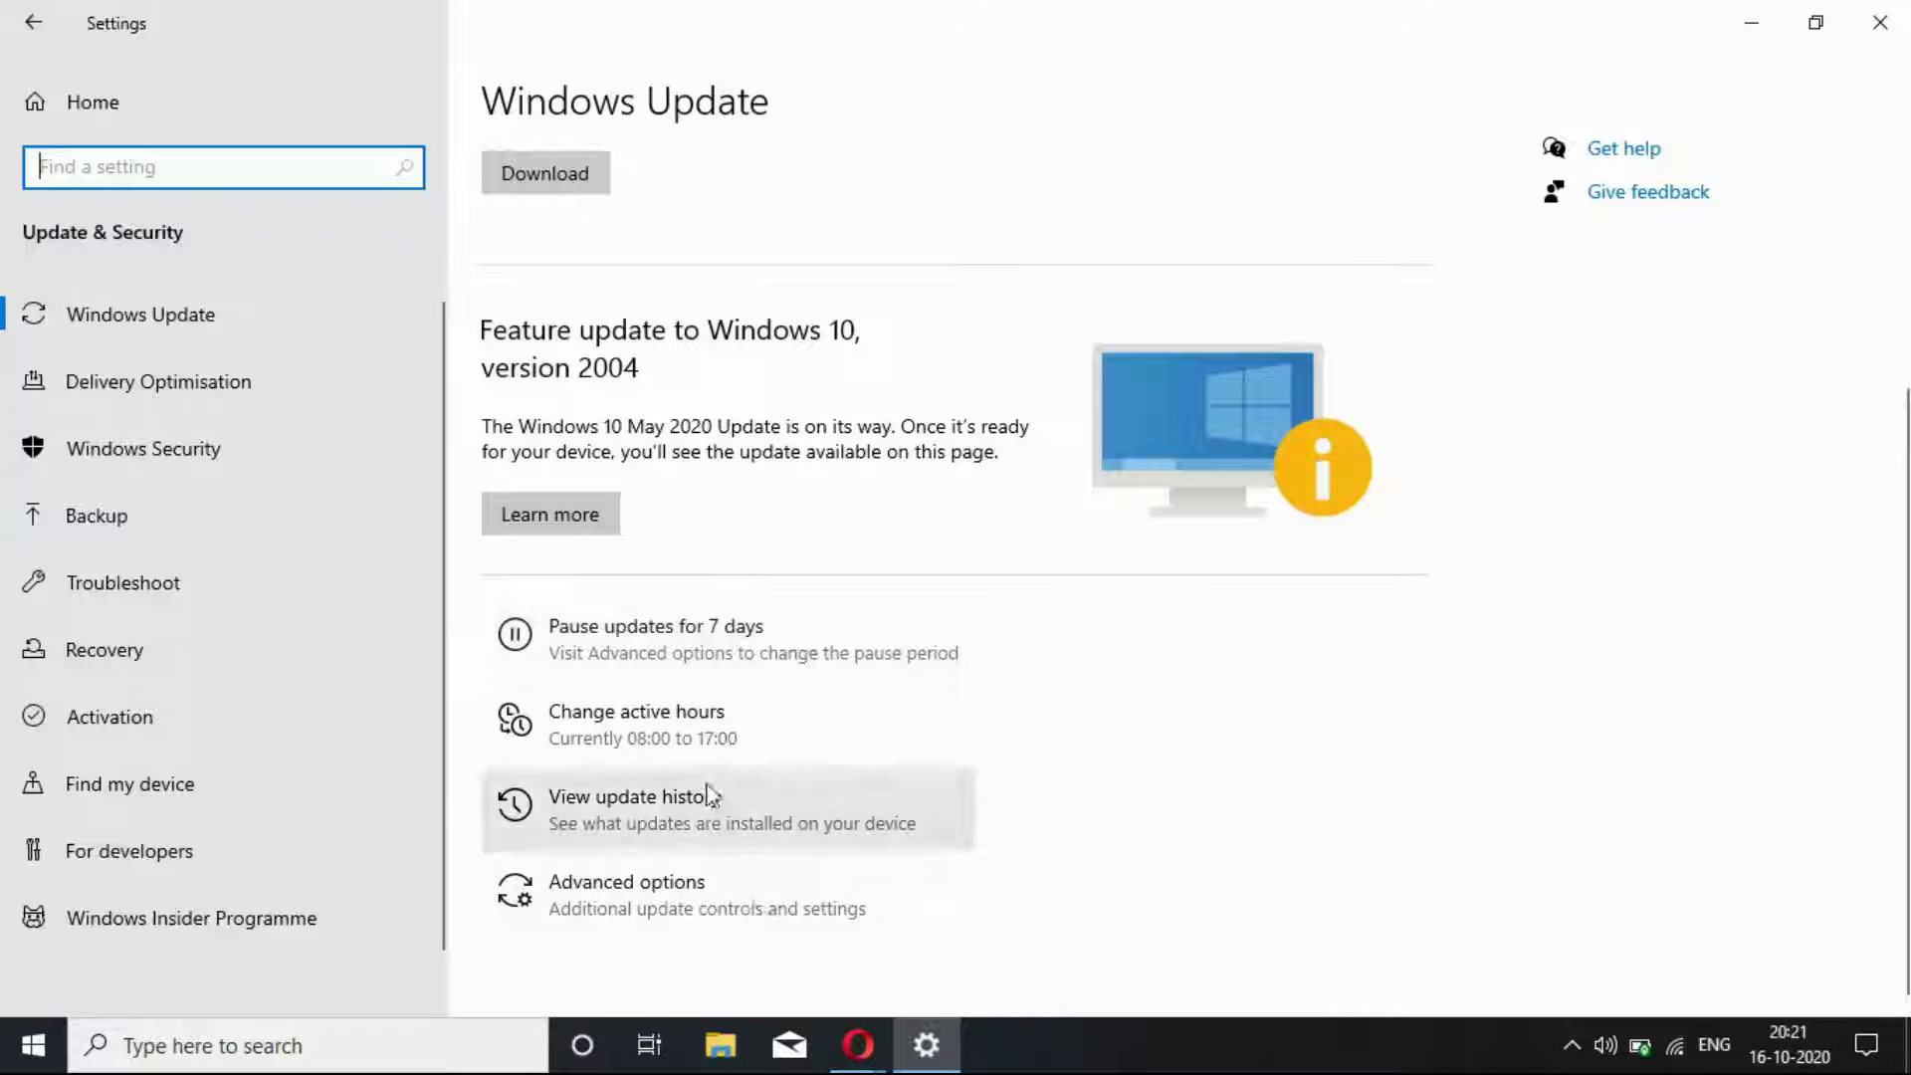
left_click(708, 900)
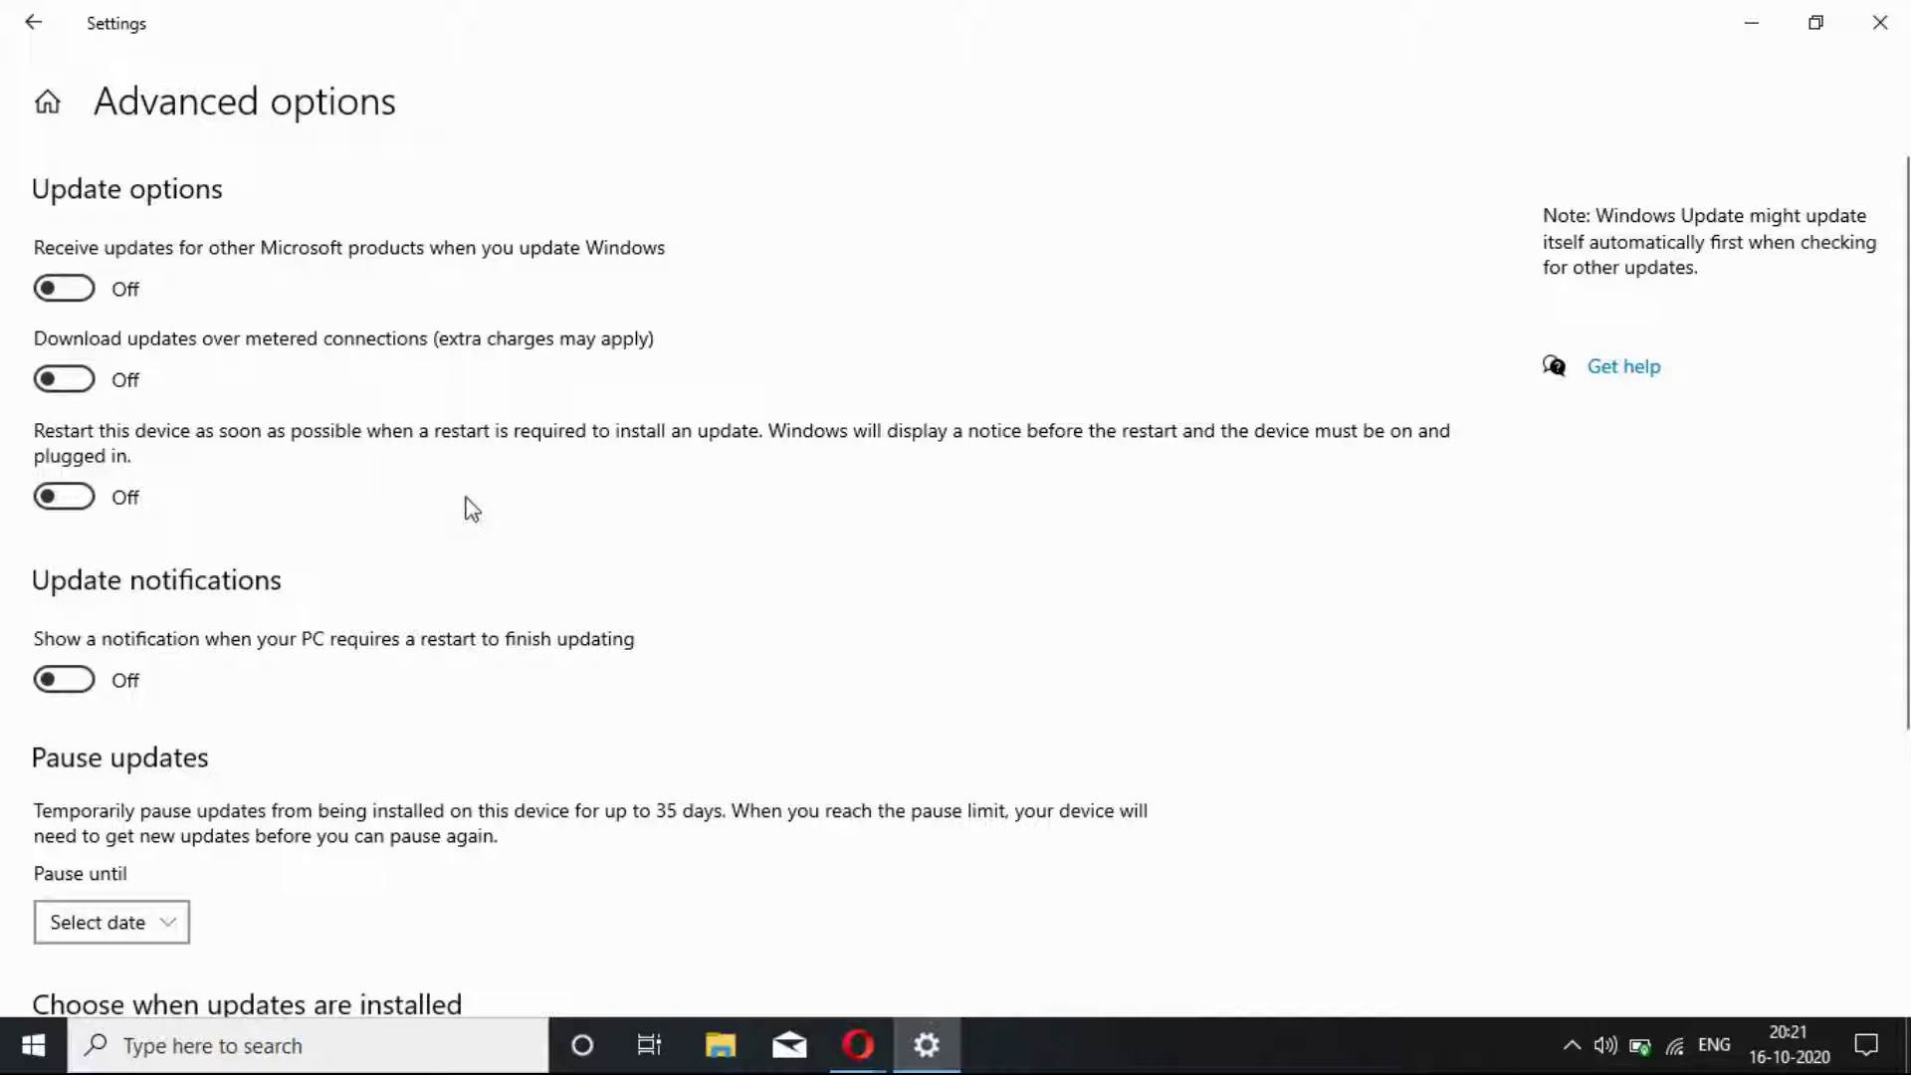
scroll(955, 587, "down", 4)
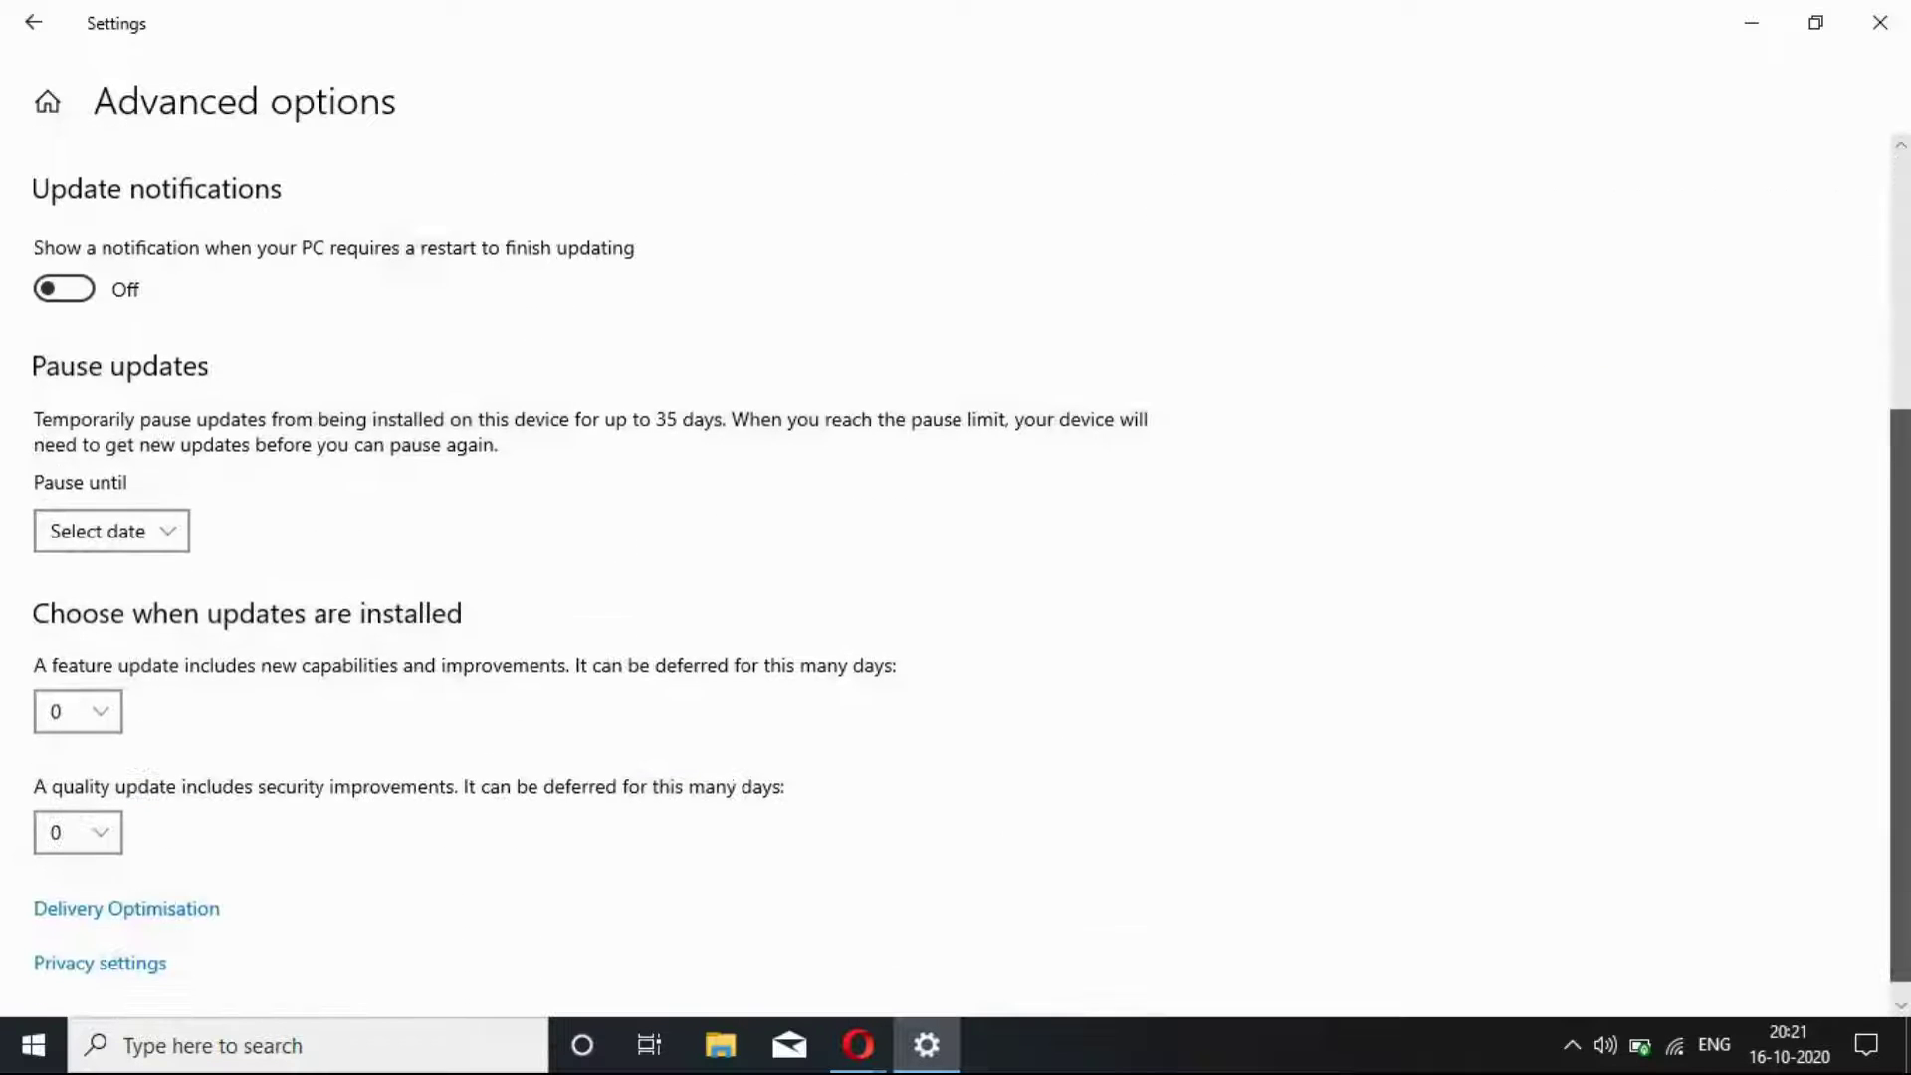
scroll(956, 587, "up", 4)
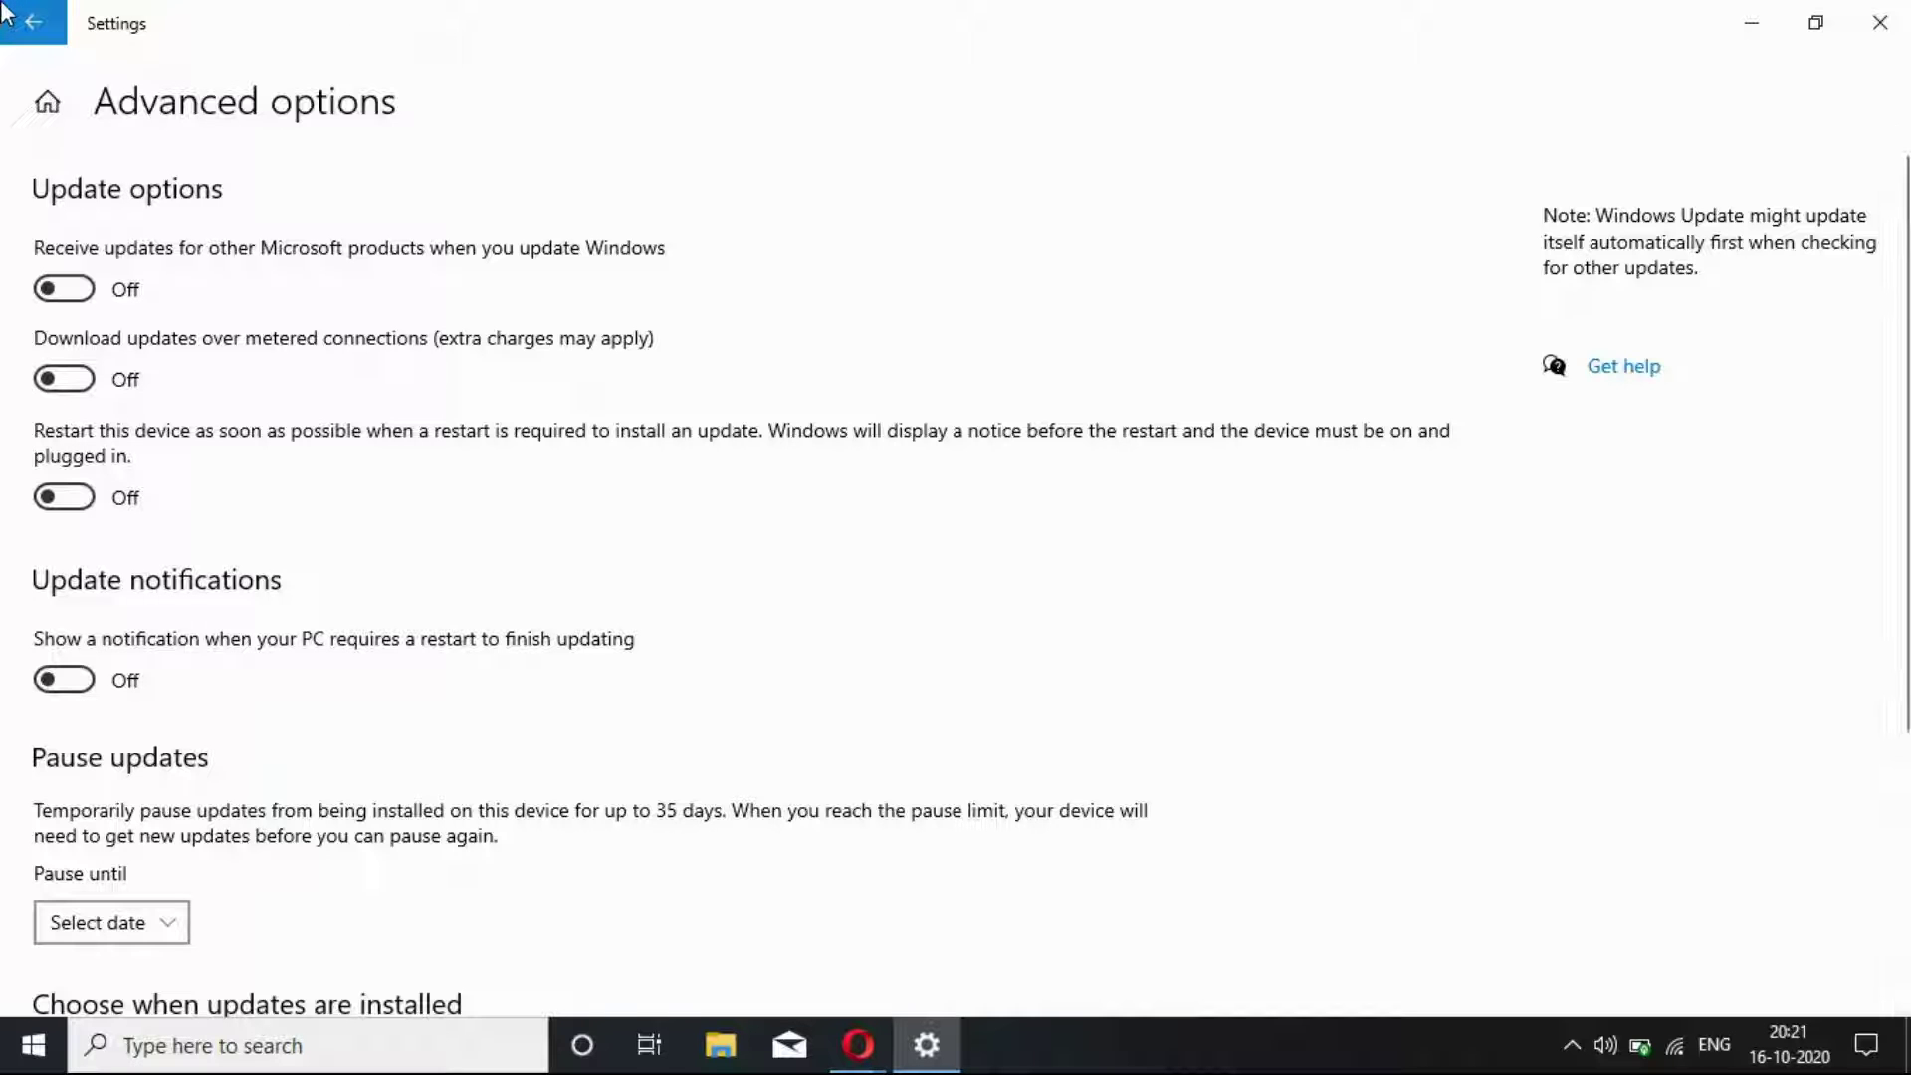
left_click(30, 20)
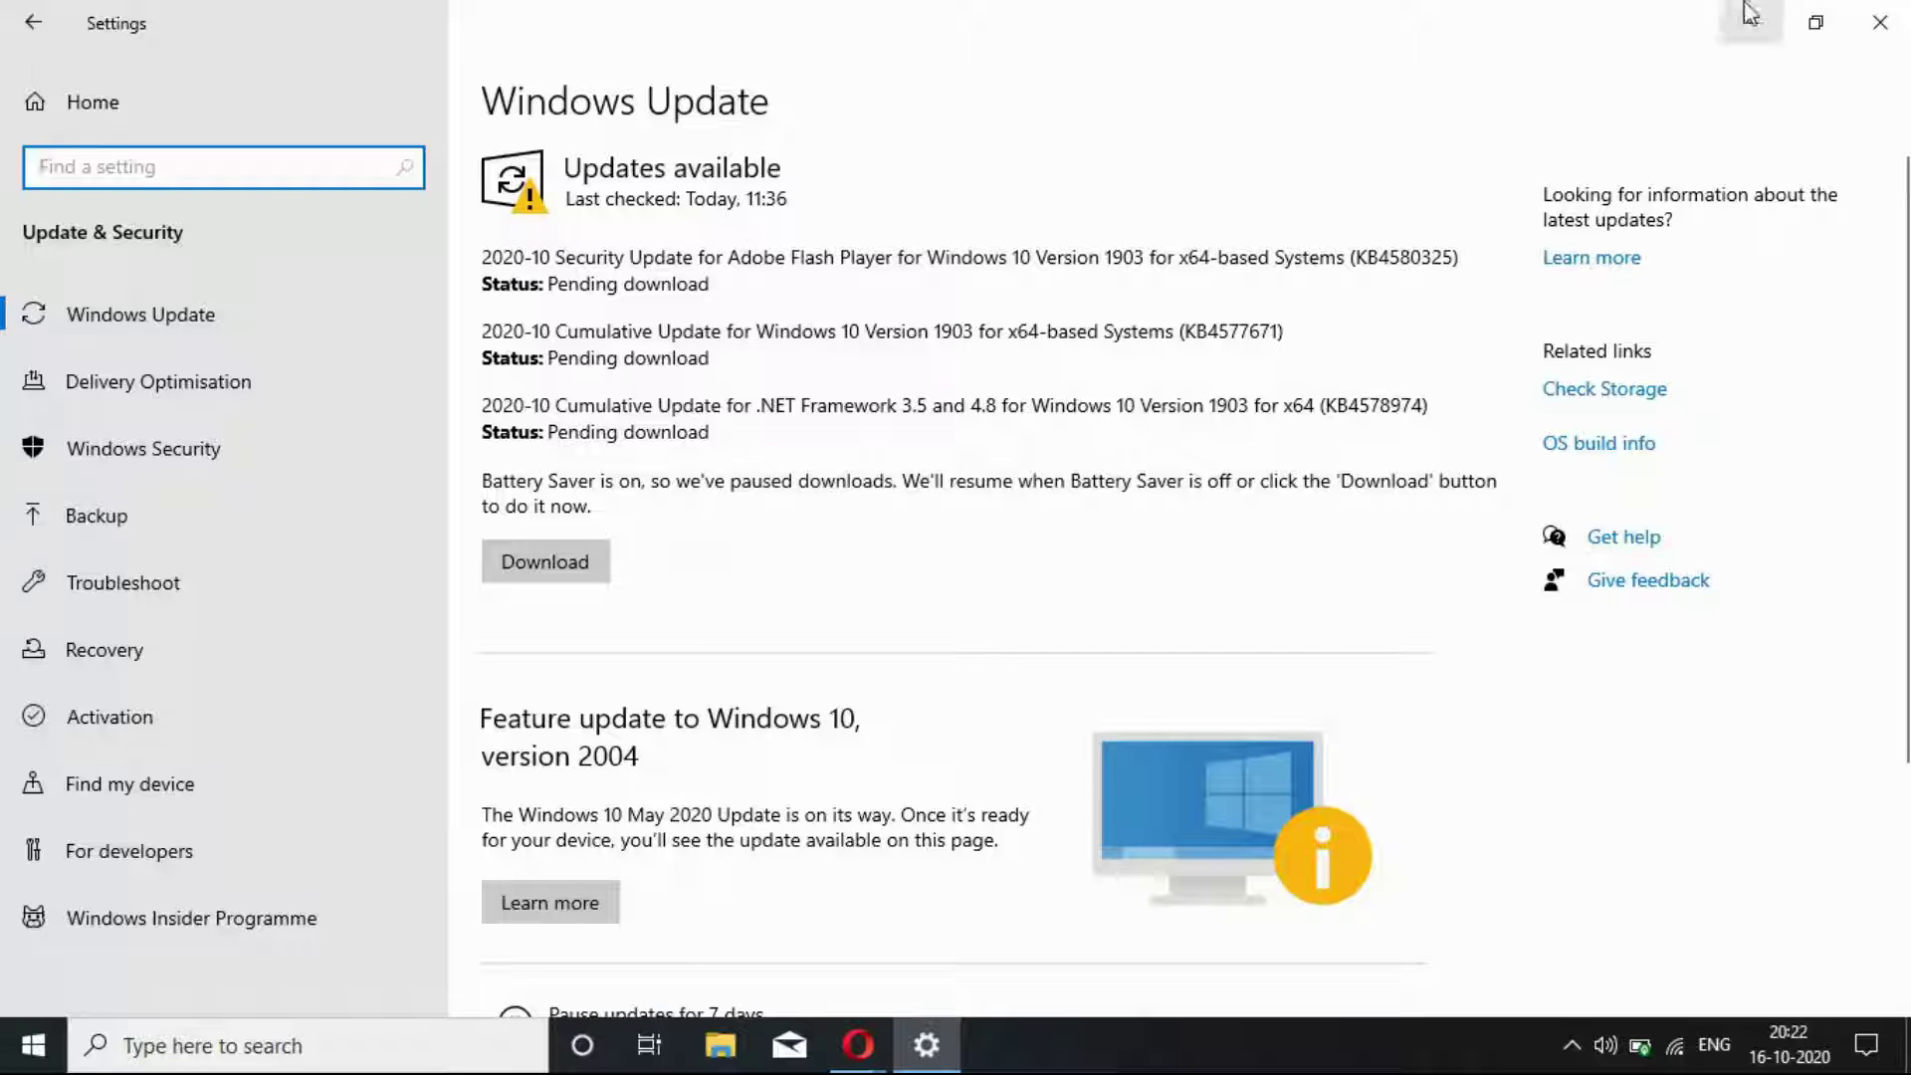
left_click(1879, 22)
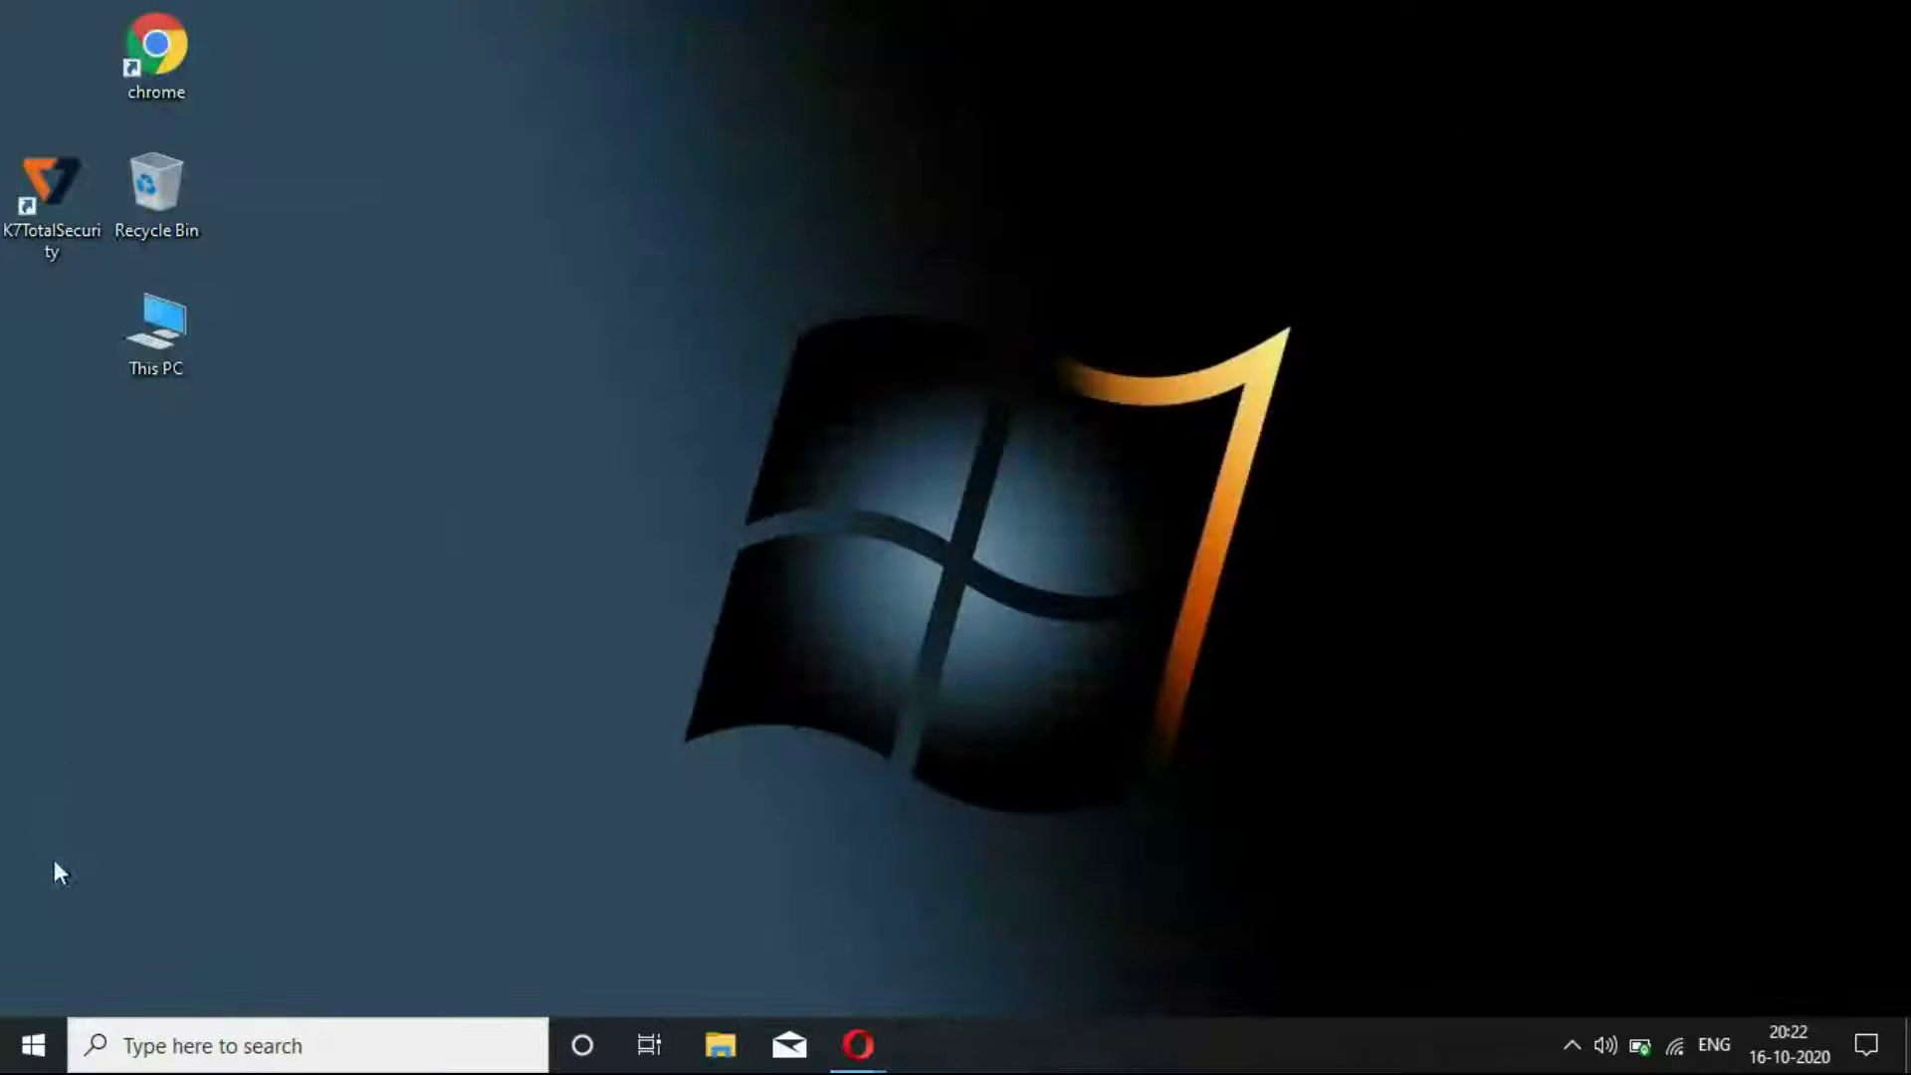
Step: Find Microsoft Store in the installed apps list and open it
left_click(33, 1045)
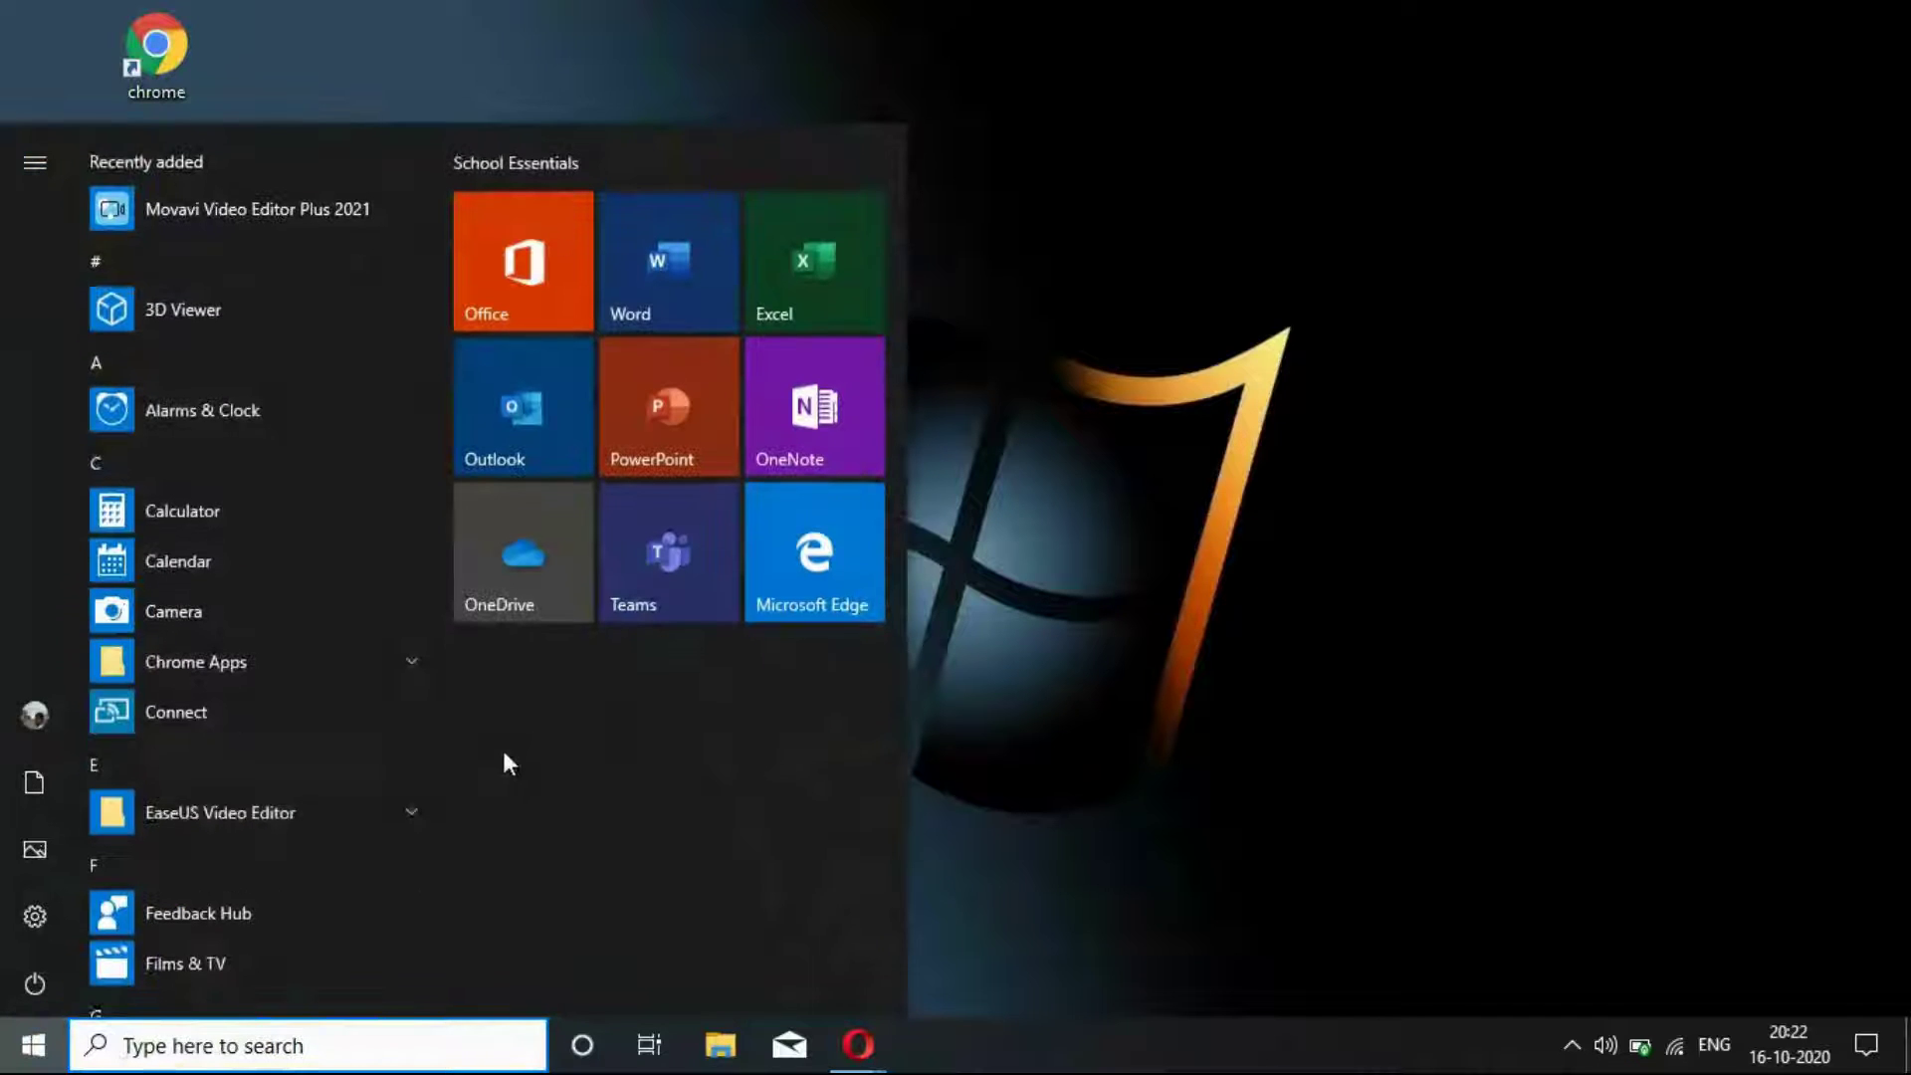
scroll(439, 754, "down", 10)
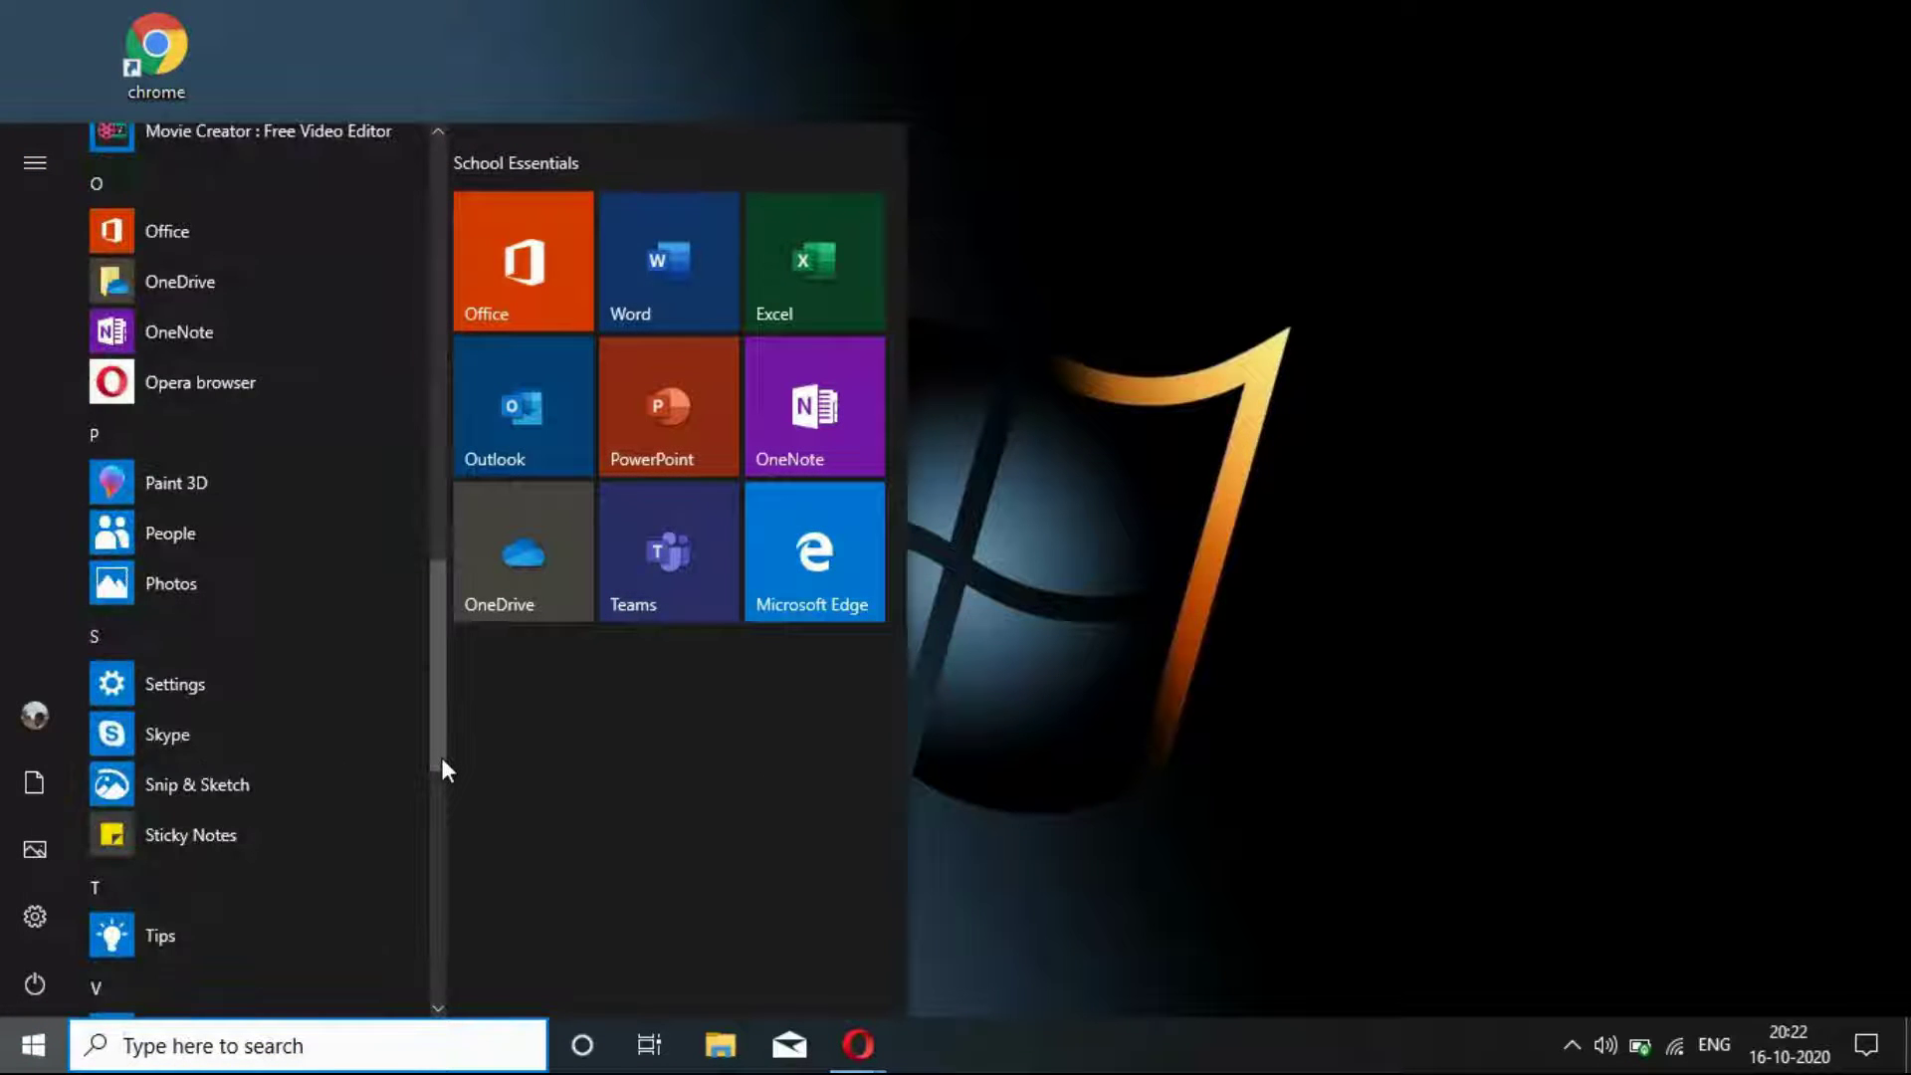
left_click_drag(440, 756, 457, 677)
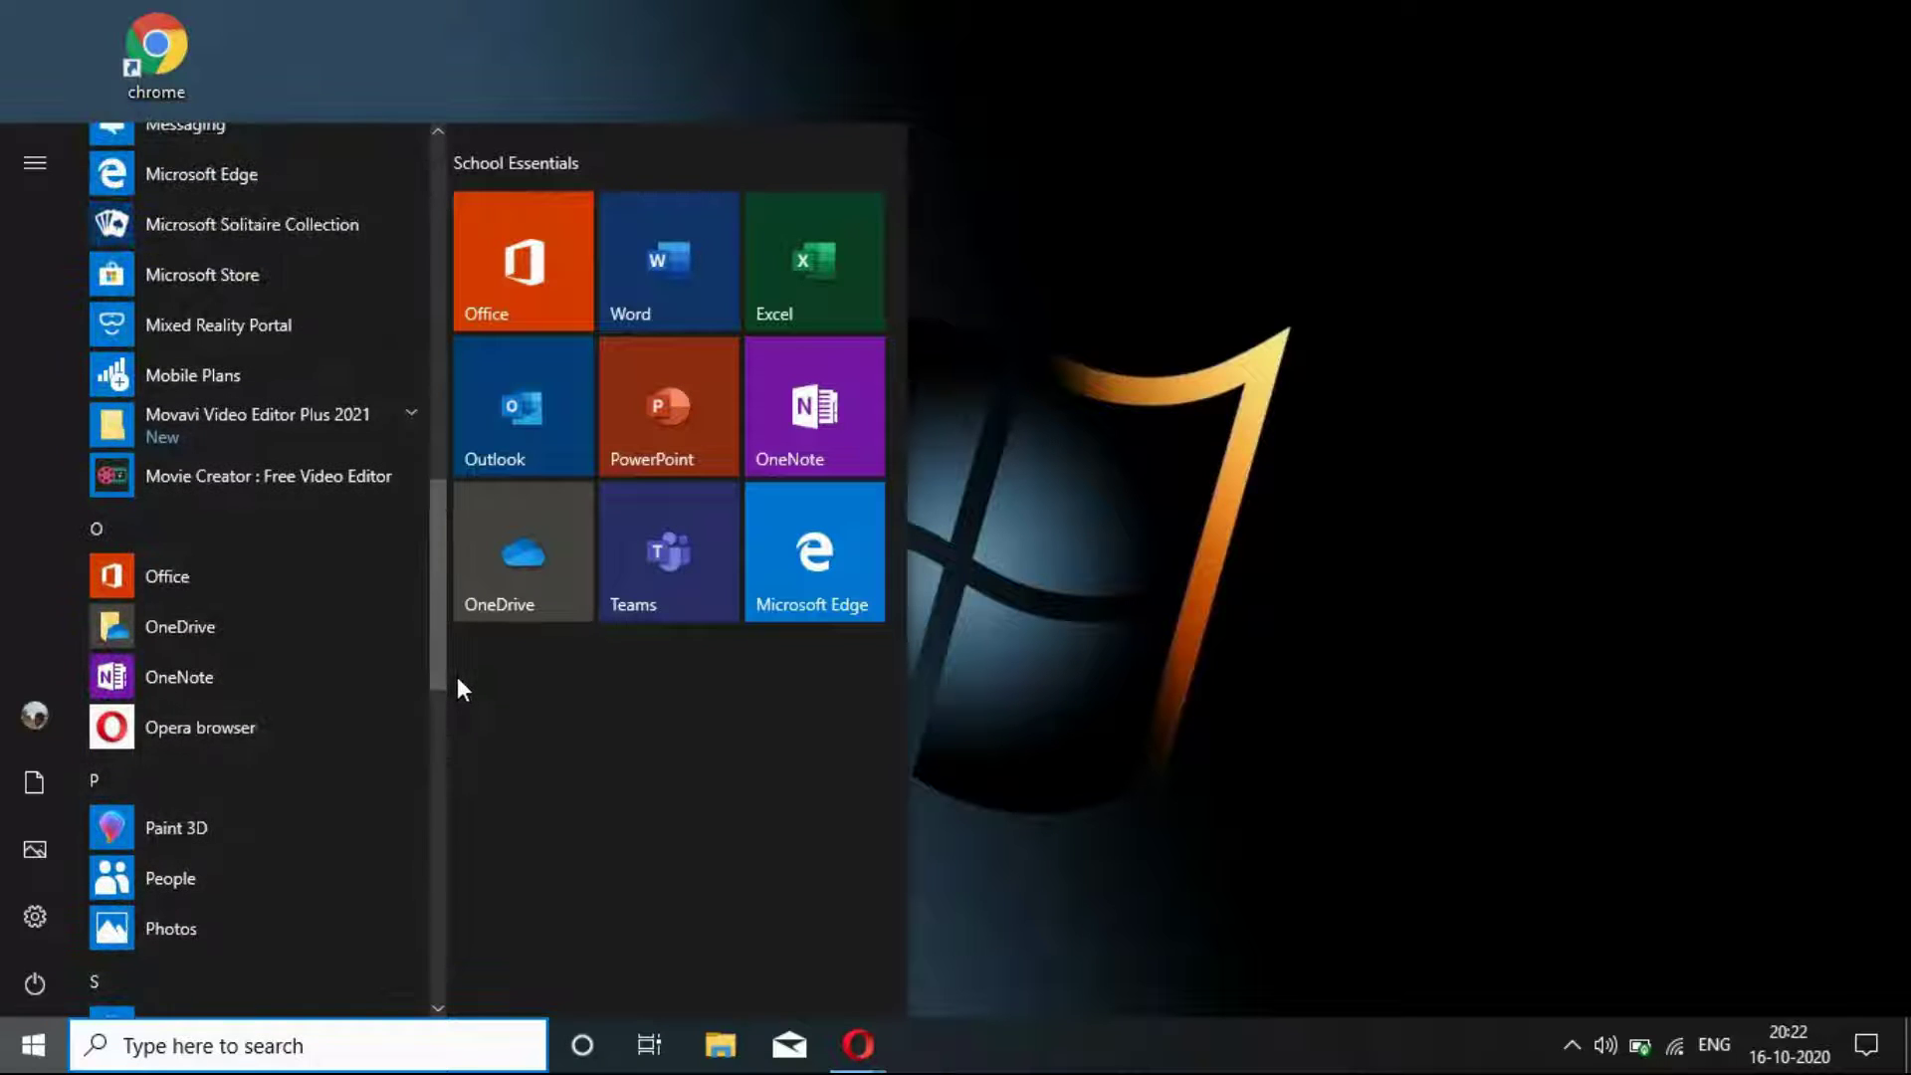
left_click(234, 276)
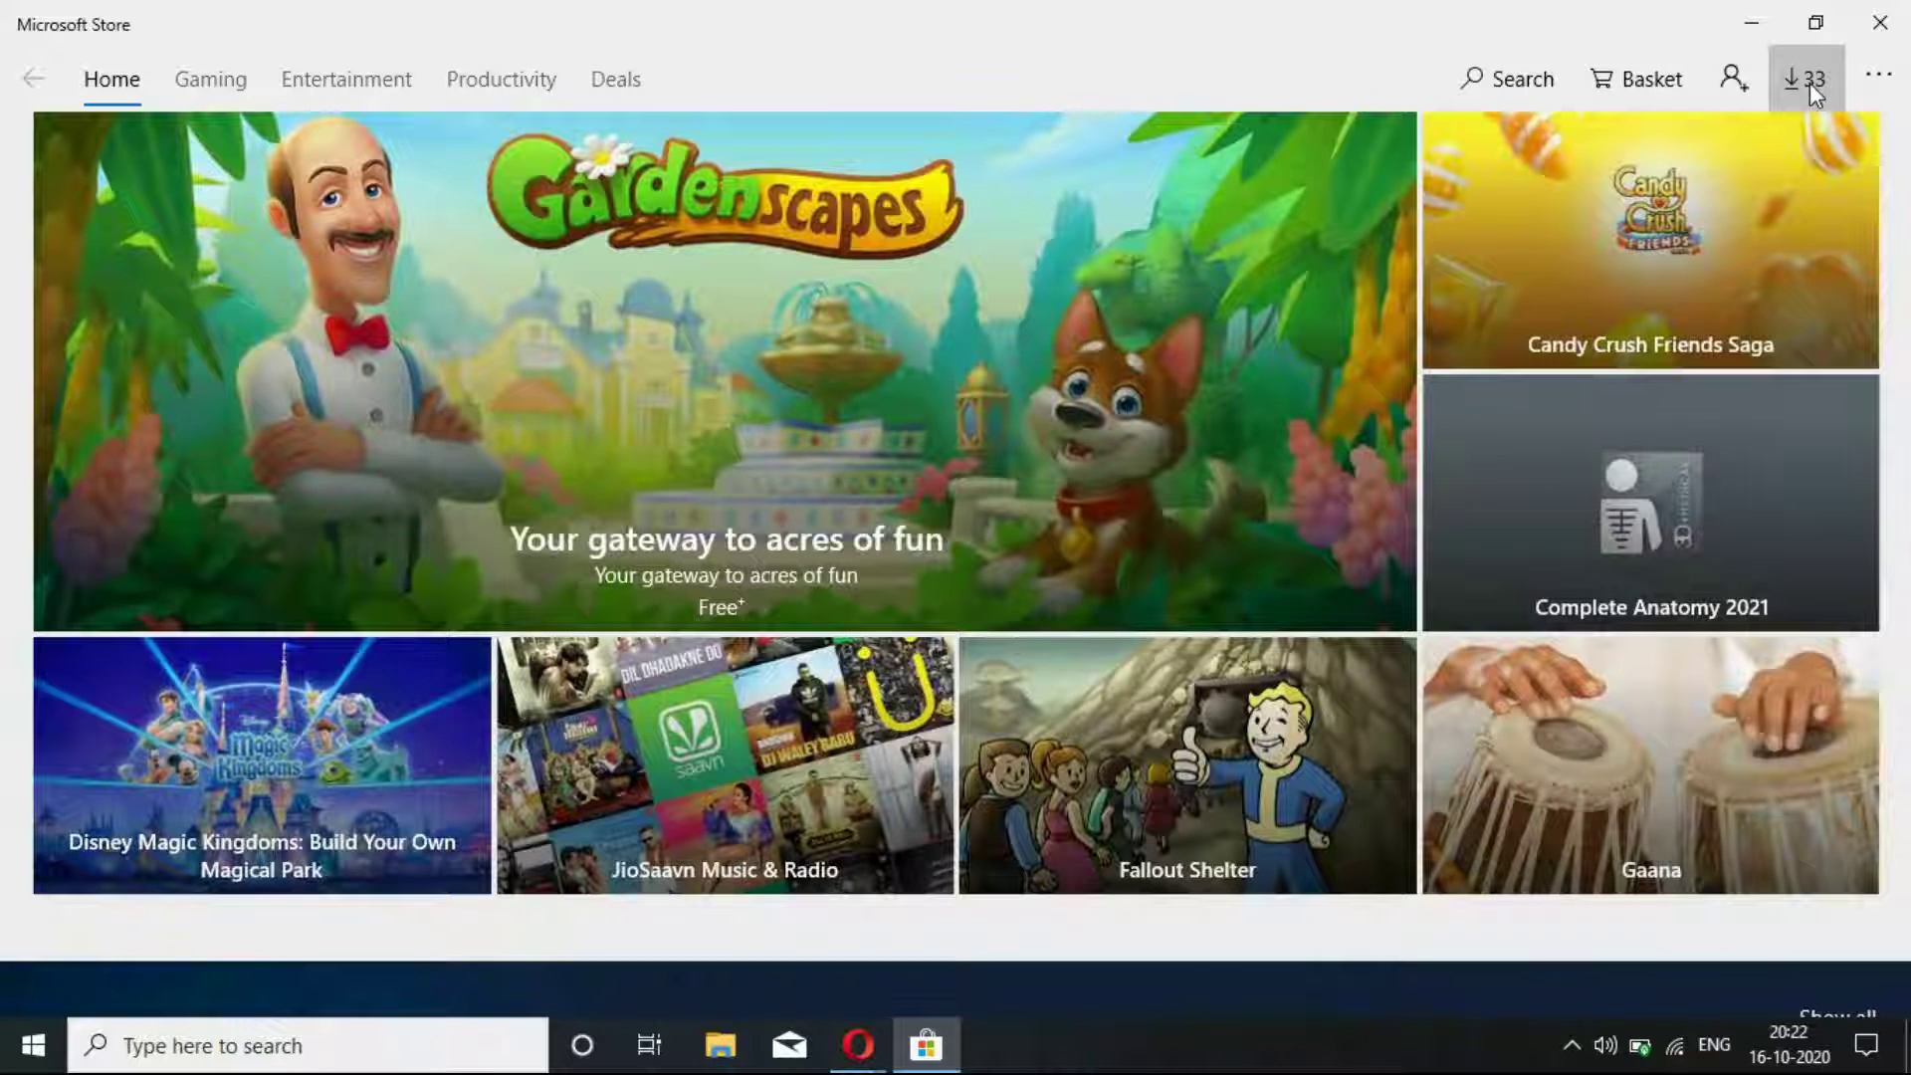
Step: Open the store's downloads and updates page and look through the available app updates
left_click(1809, 82)
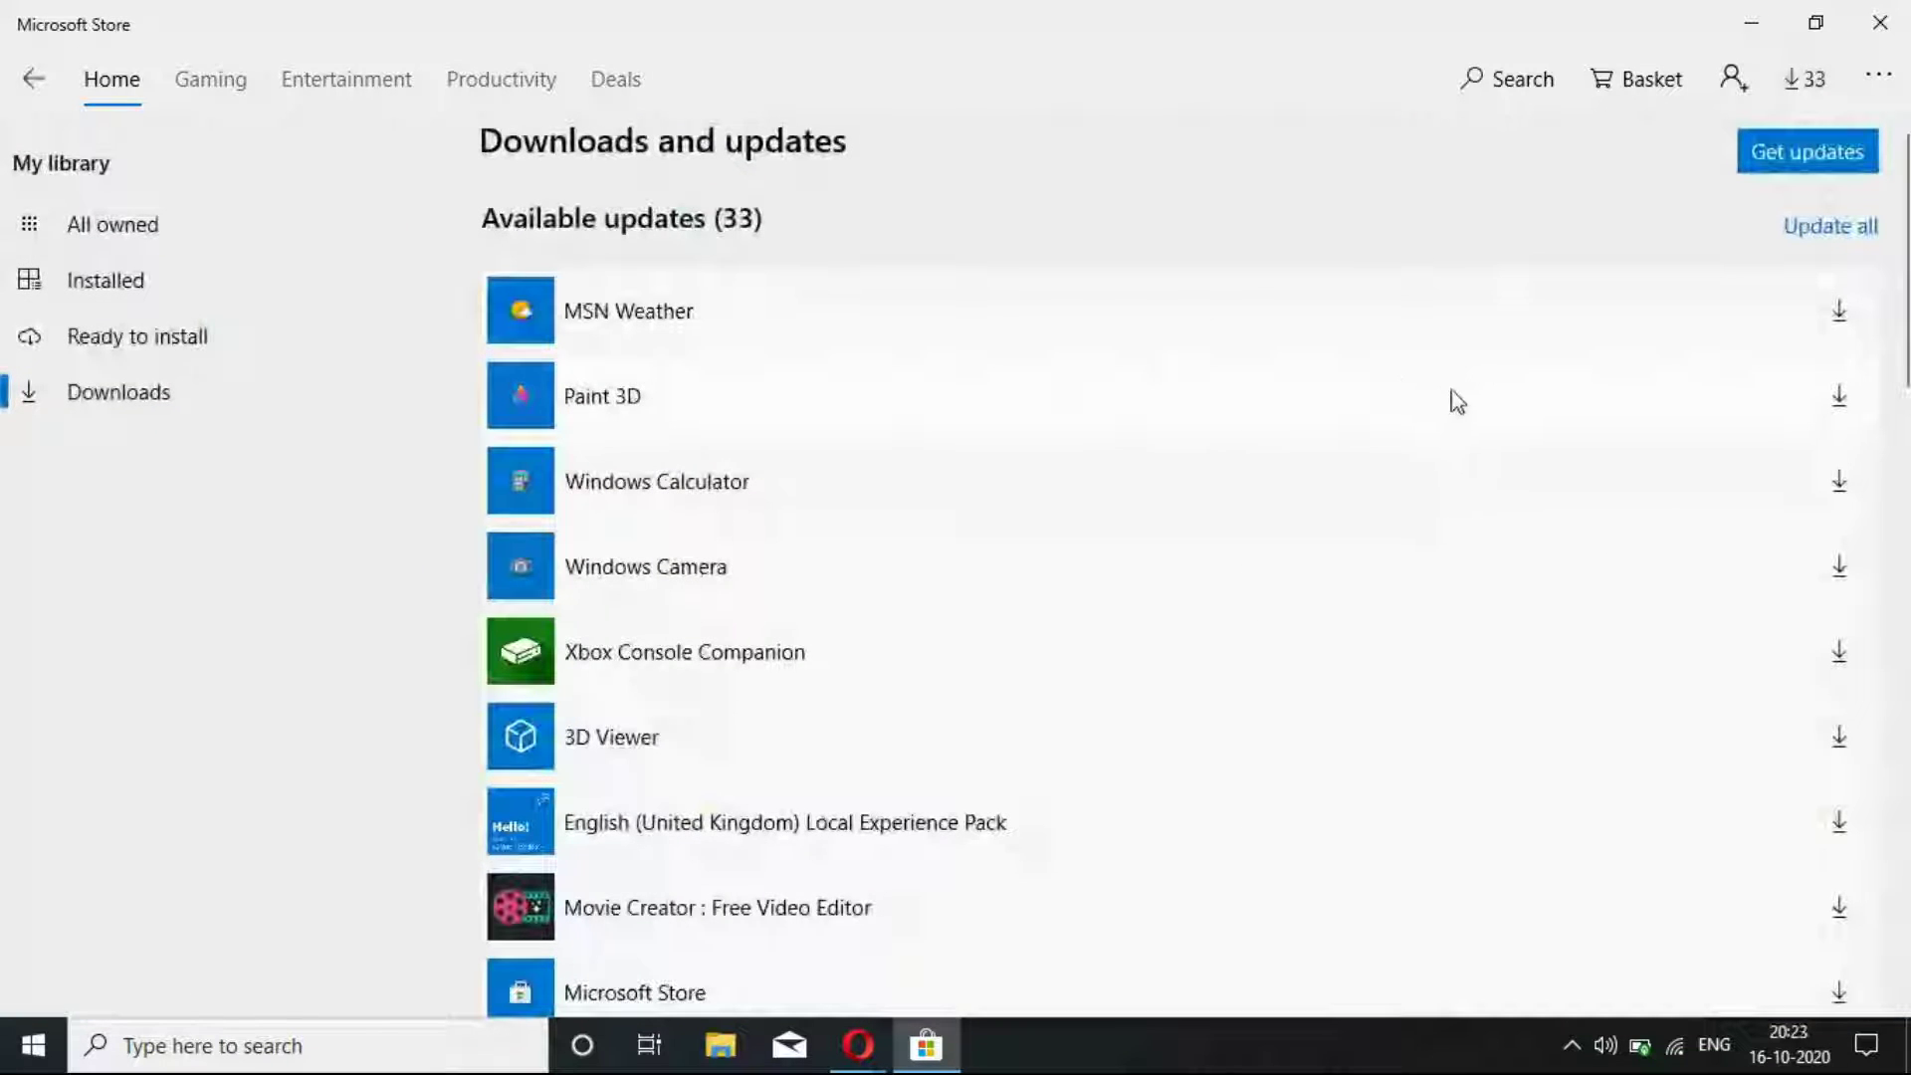
scroll(1908, 719, "down", 15)
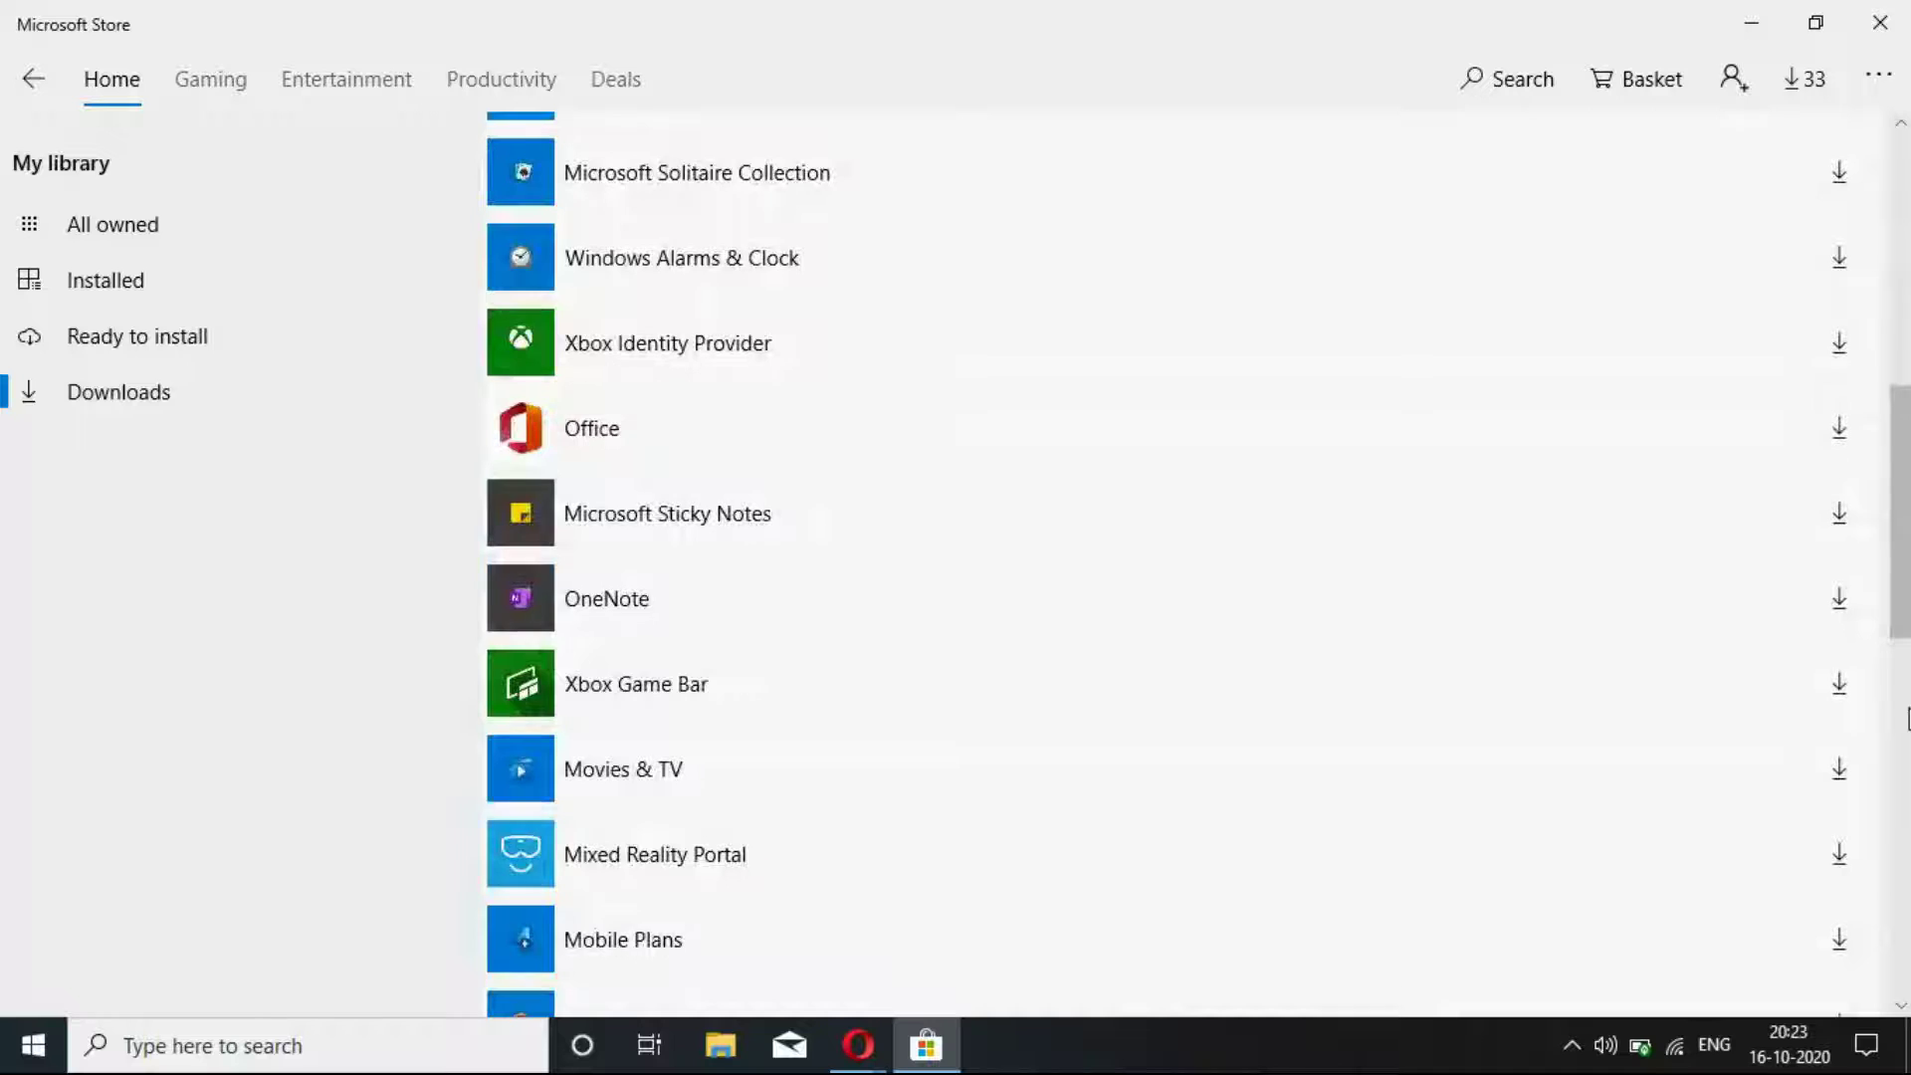
scroll(1908, 718, "up", 10)
scroll(1908, 718, "up", 10)
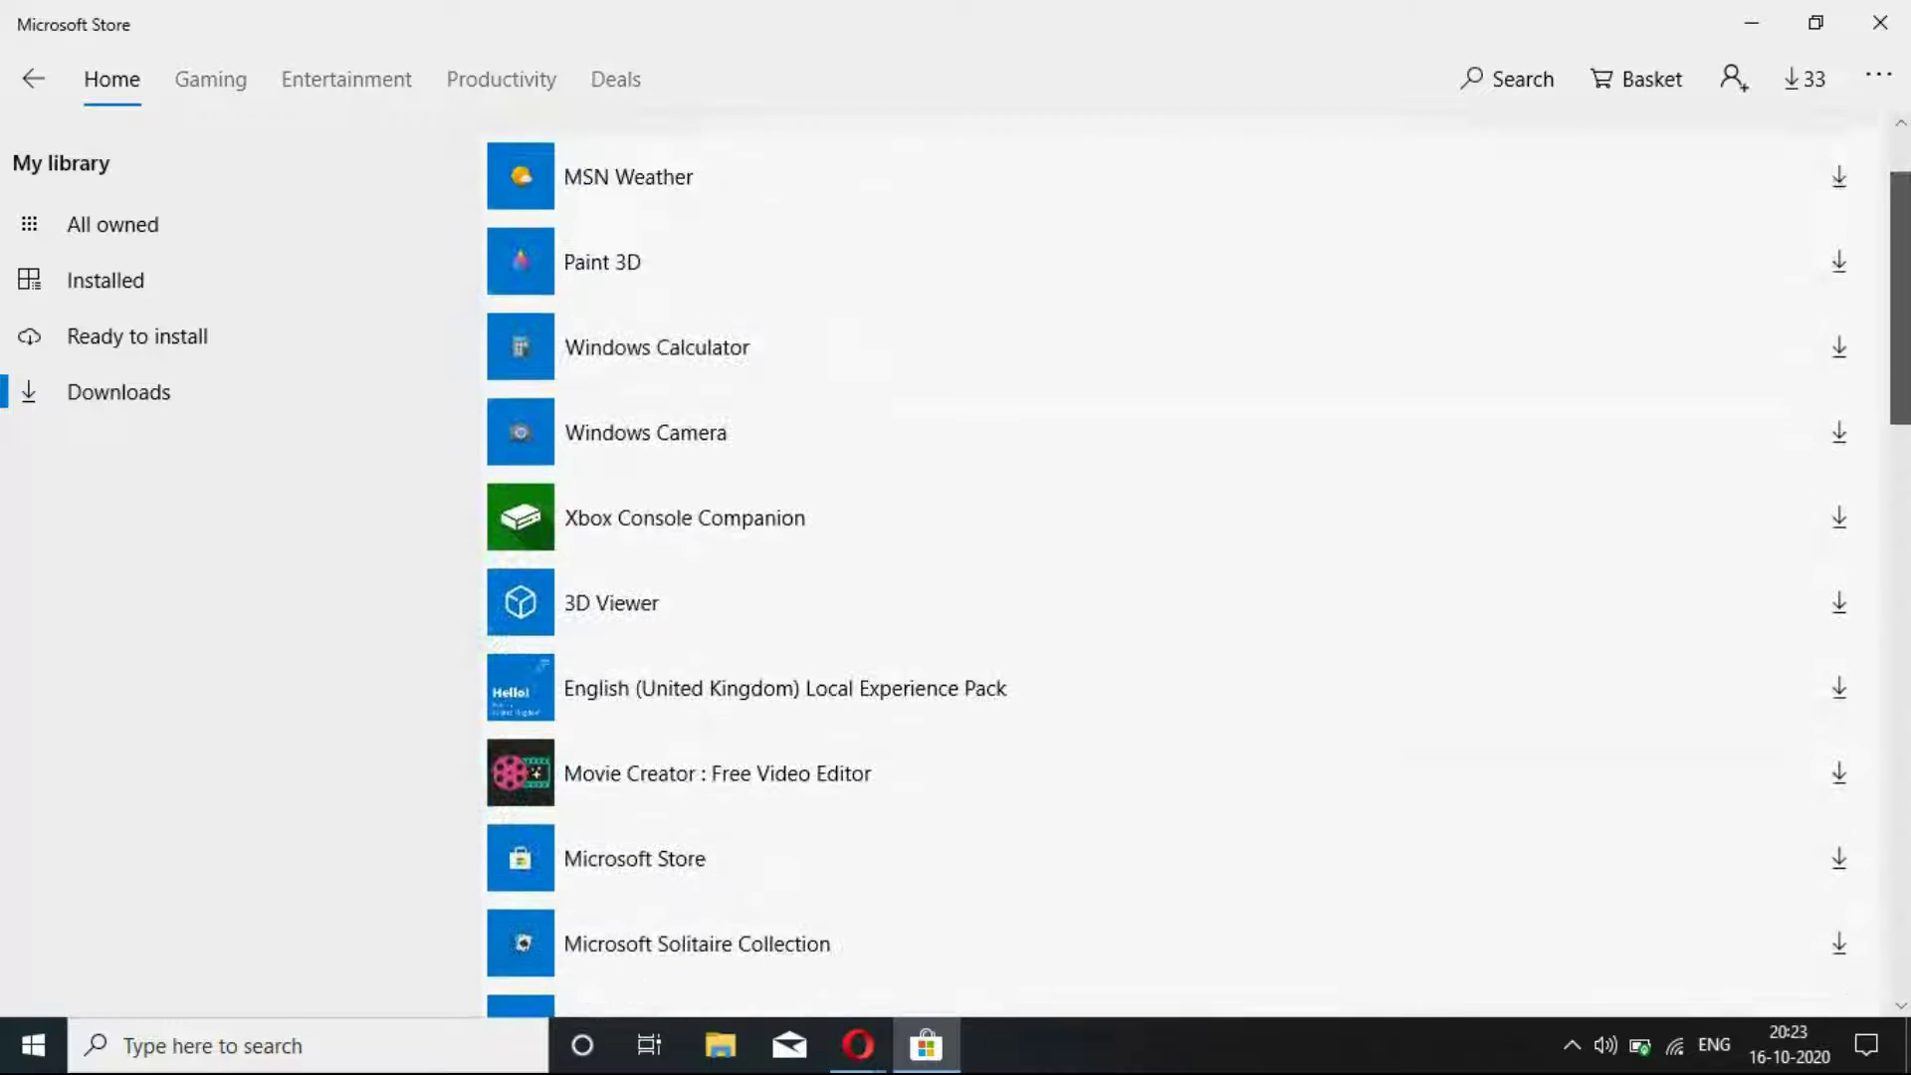
Step: Open the store's settings, check the automatic app update option and the remaining settings, and close Microsoft Store
left_click(1870, 79)
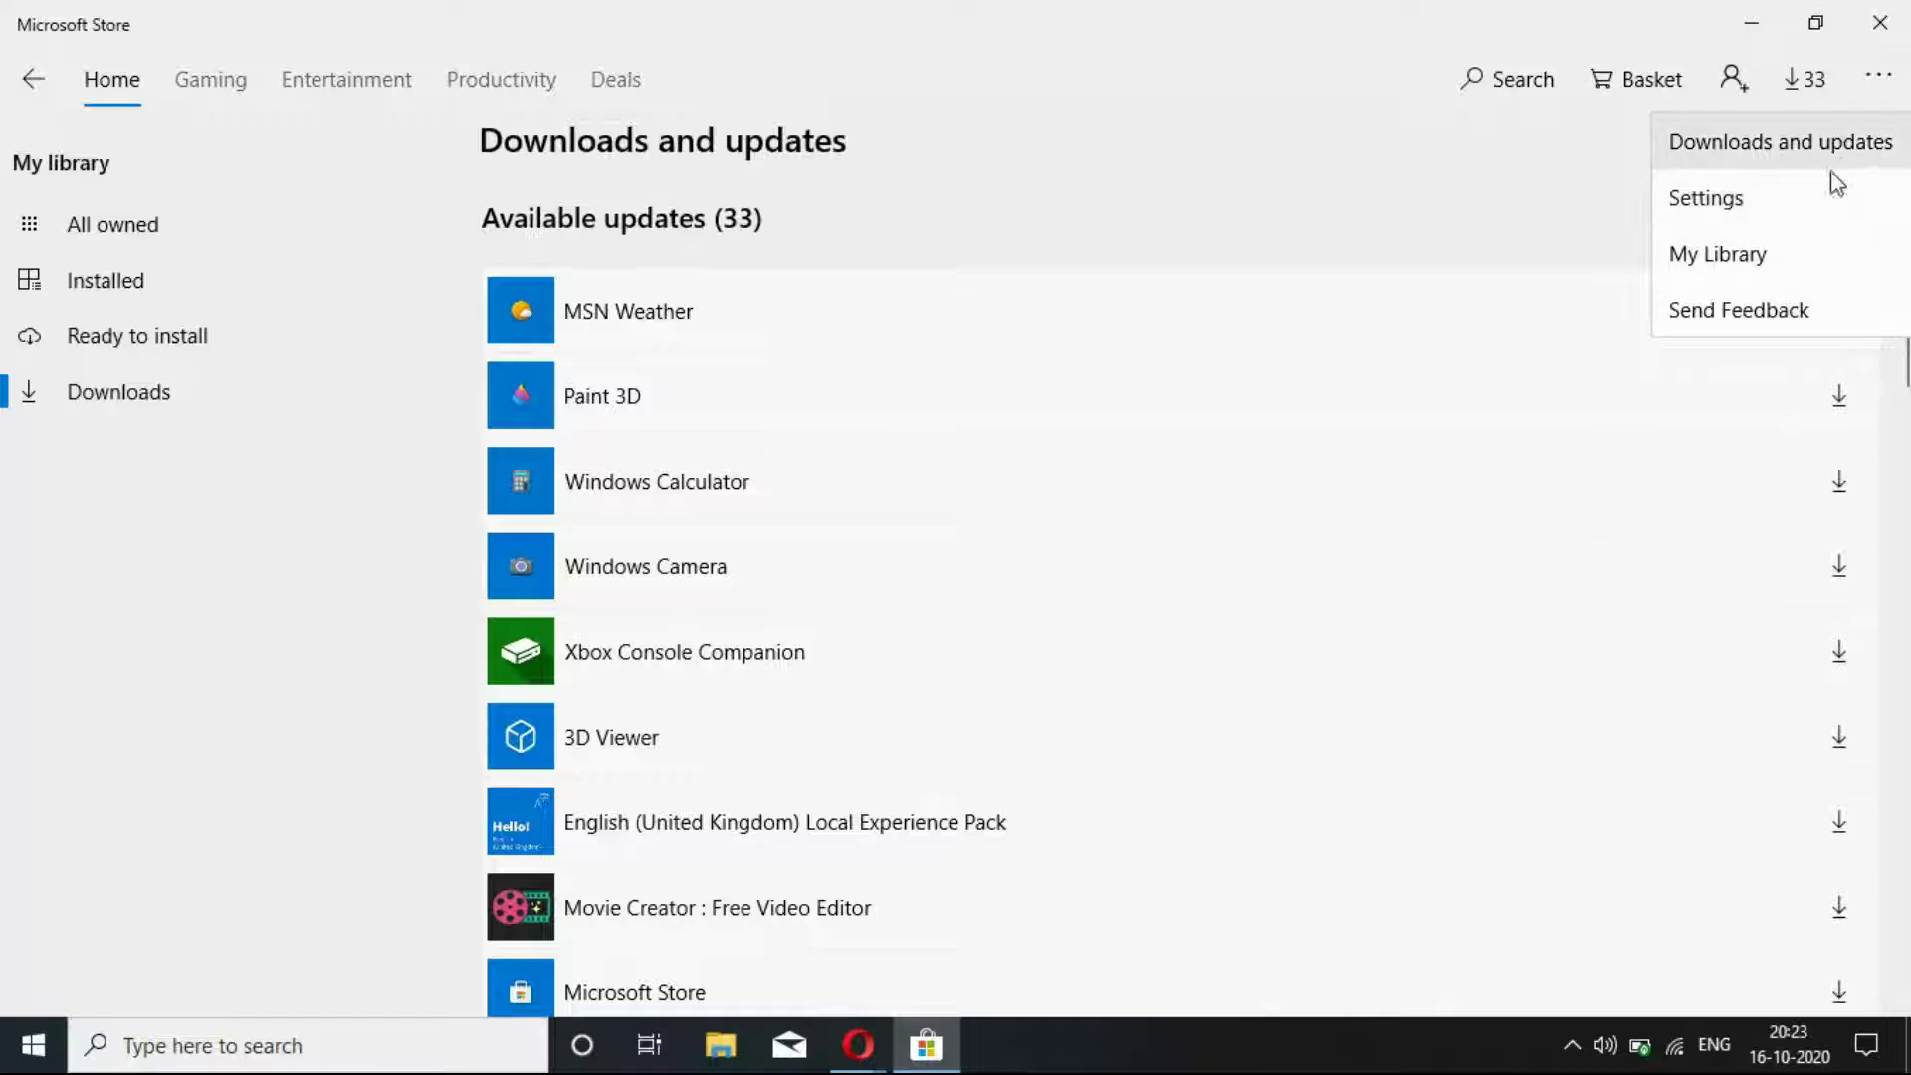
left_click(1801, 207)
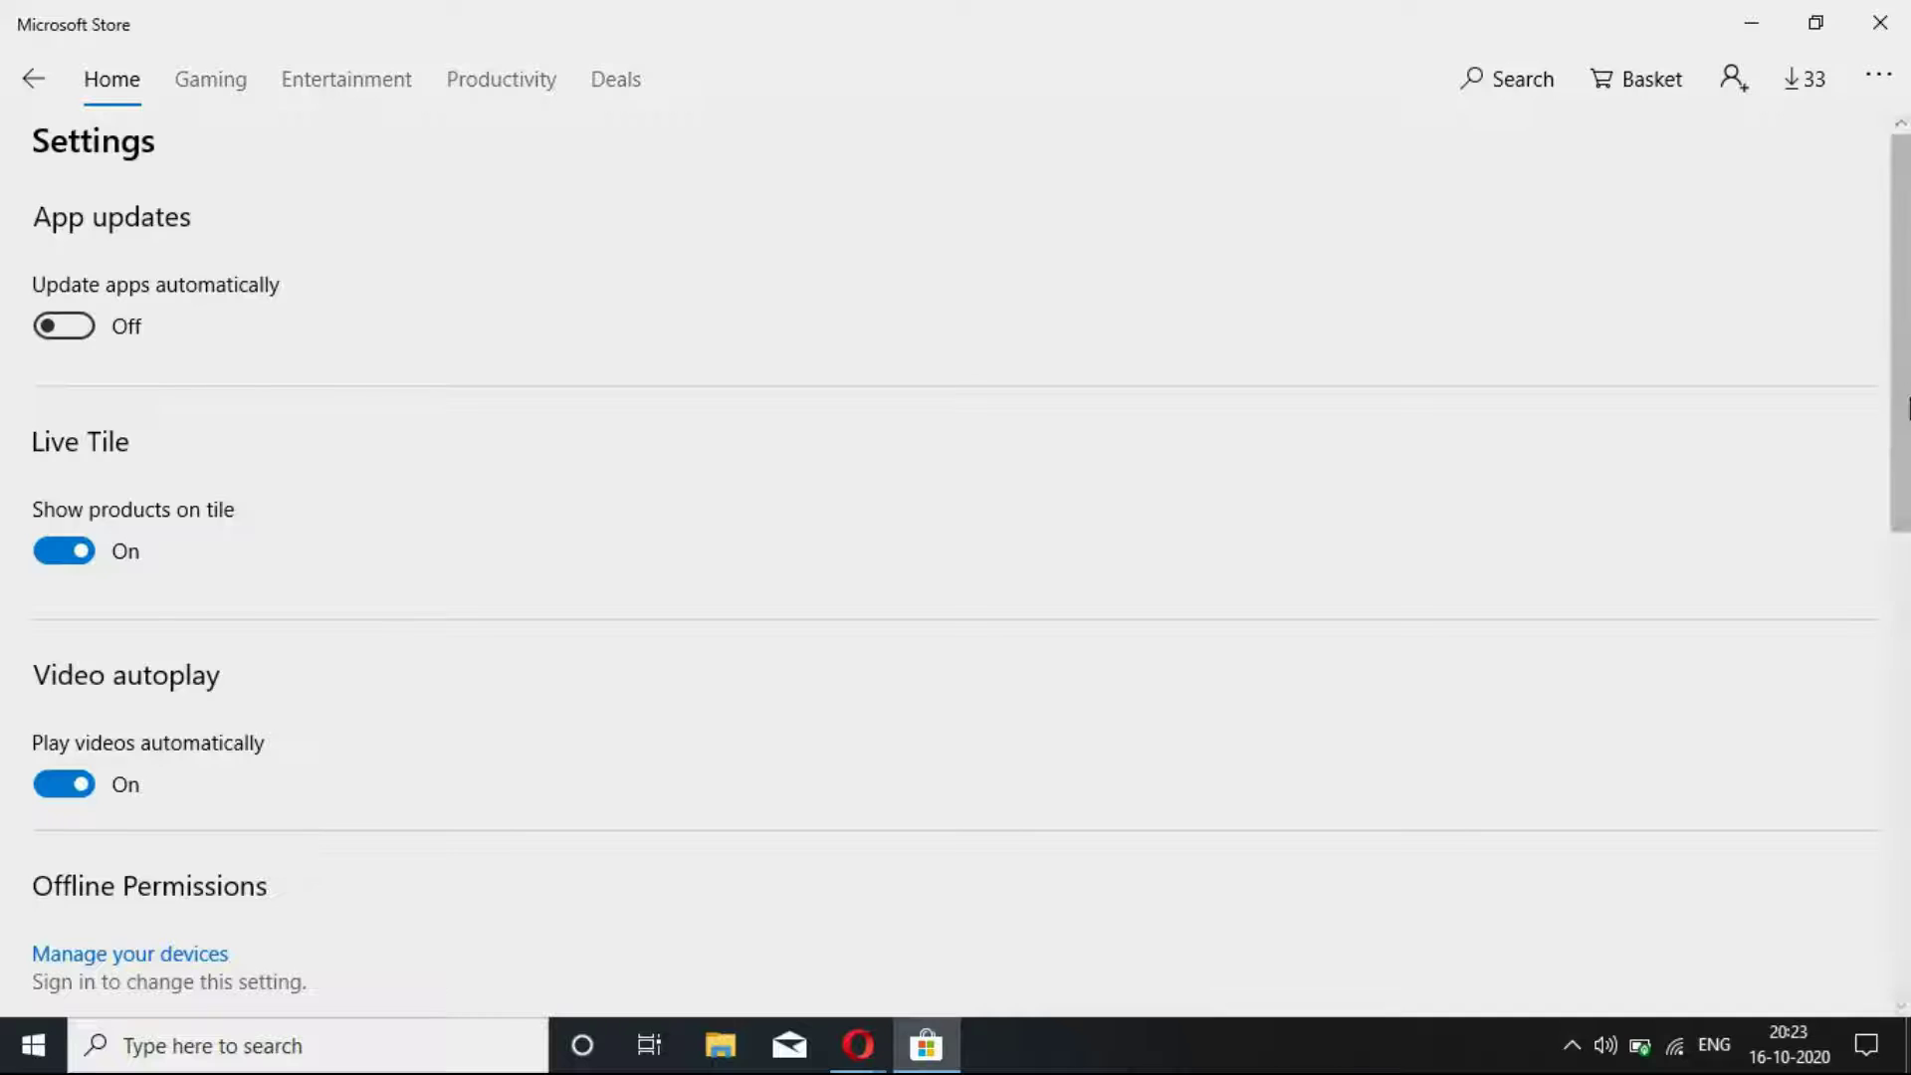
left_click(1906, 753)
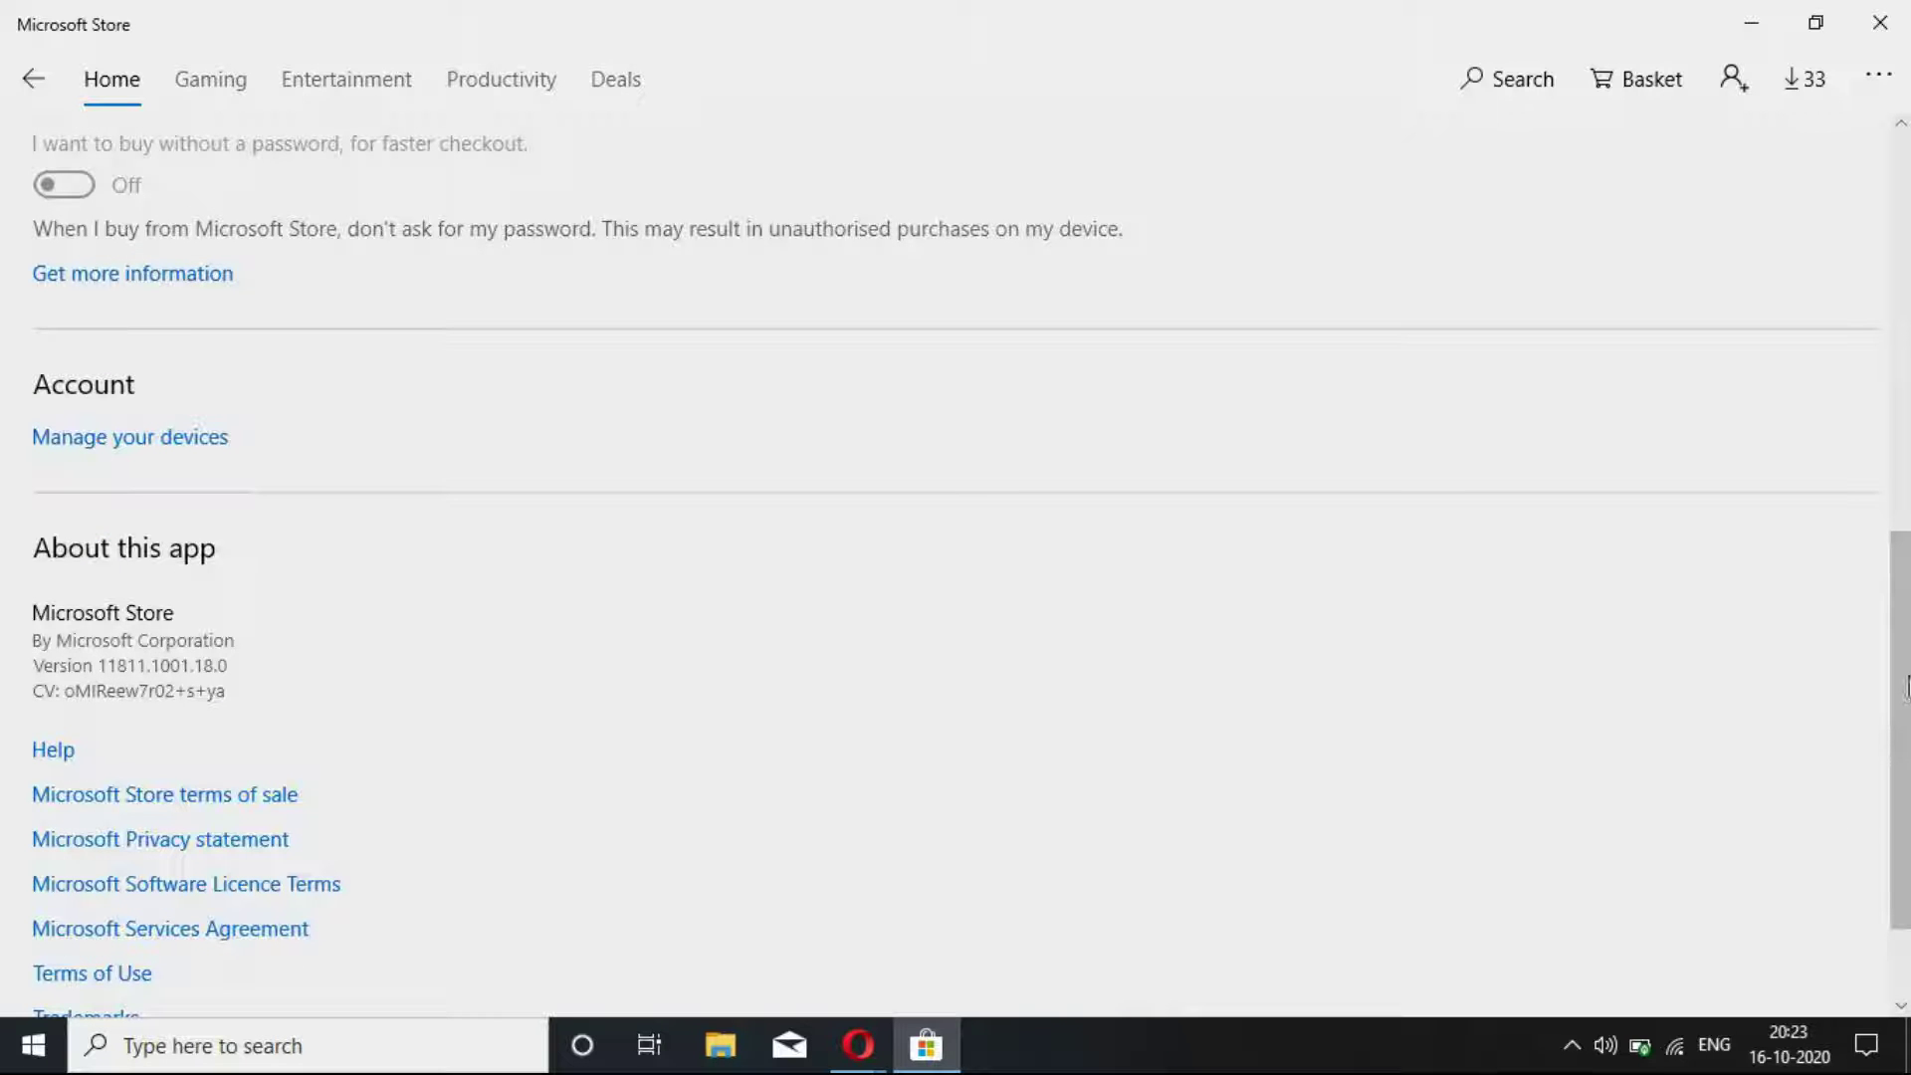
left_click(1879, 22)
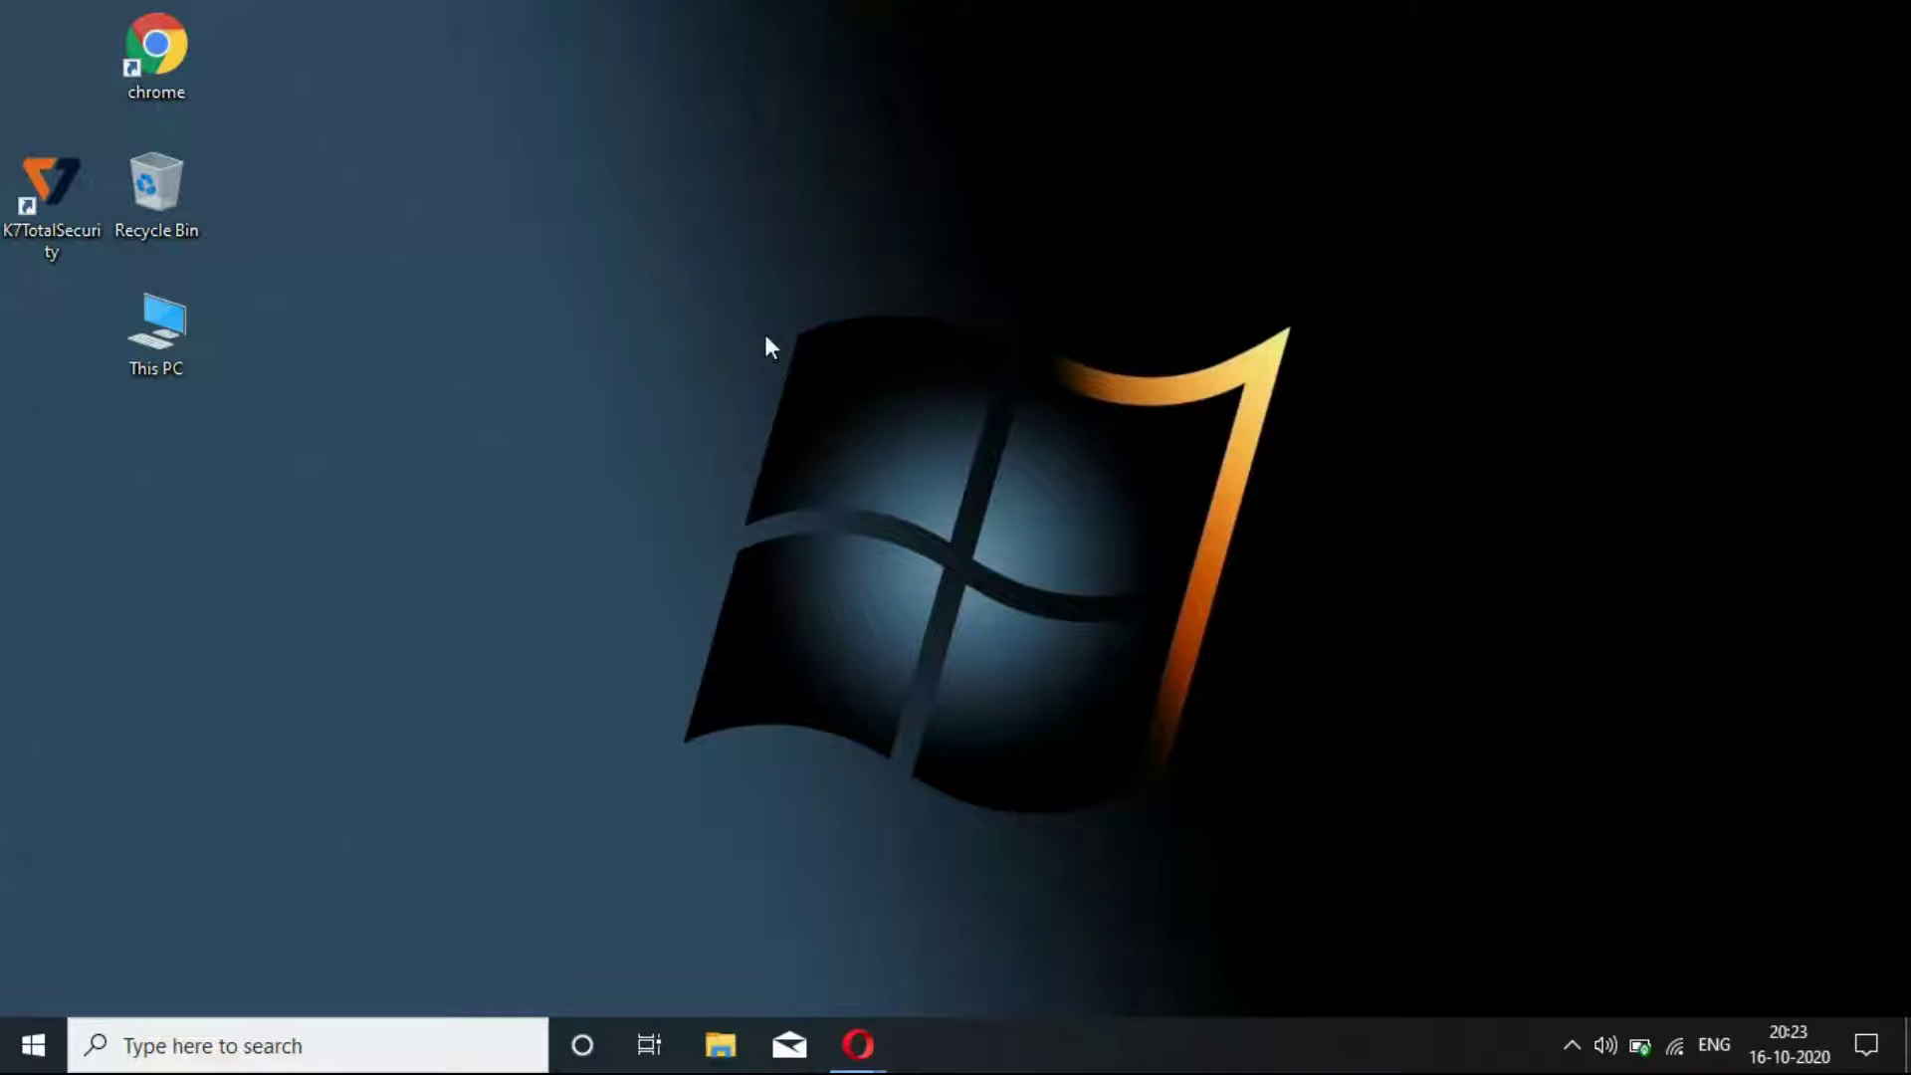
Step: Refresh the desktop and switch to the Online Screen Recorder window in Opera
right_click(764, 332)
left_click(815, 416)
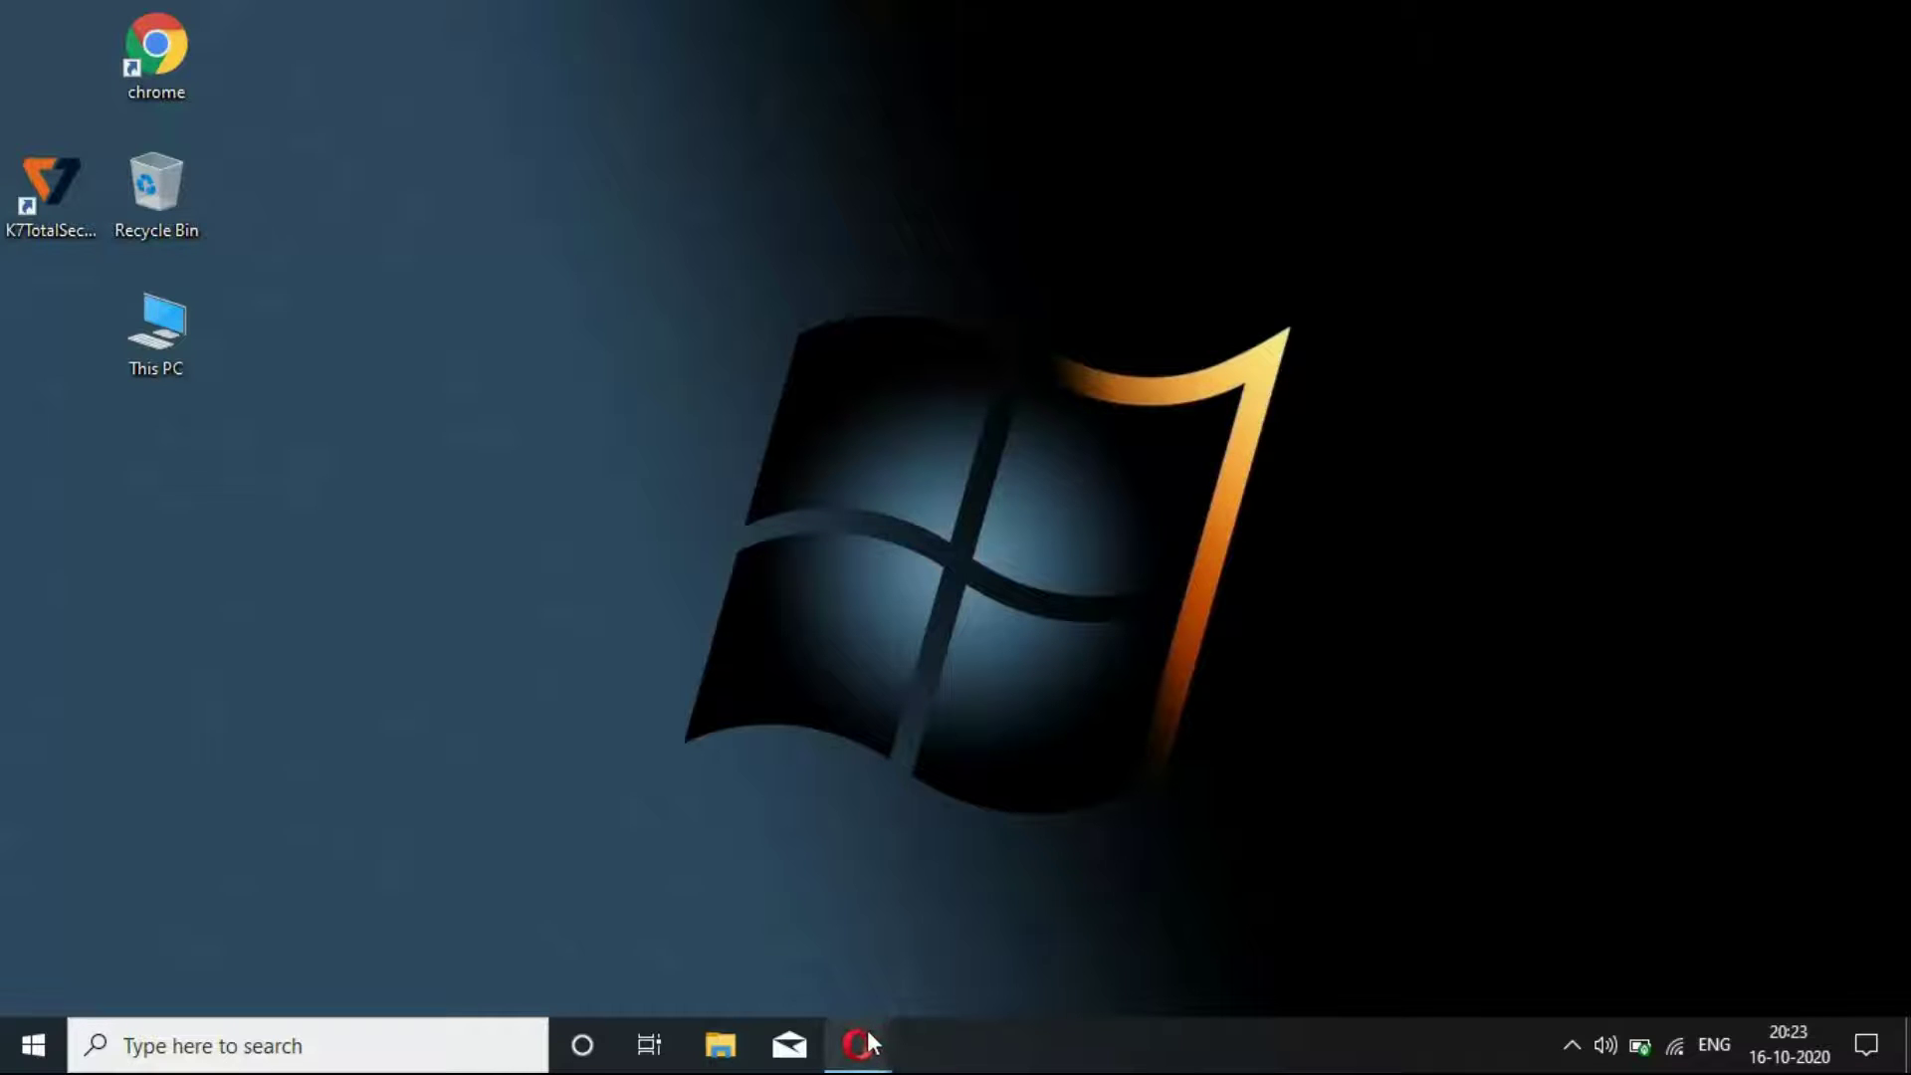
mouse_move(864, 1040)
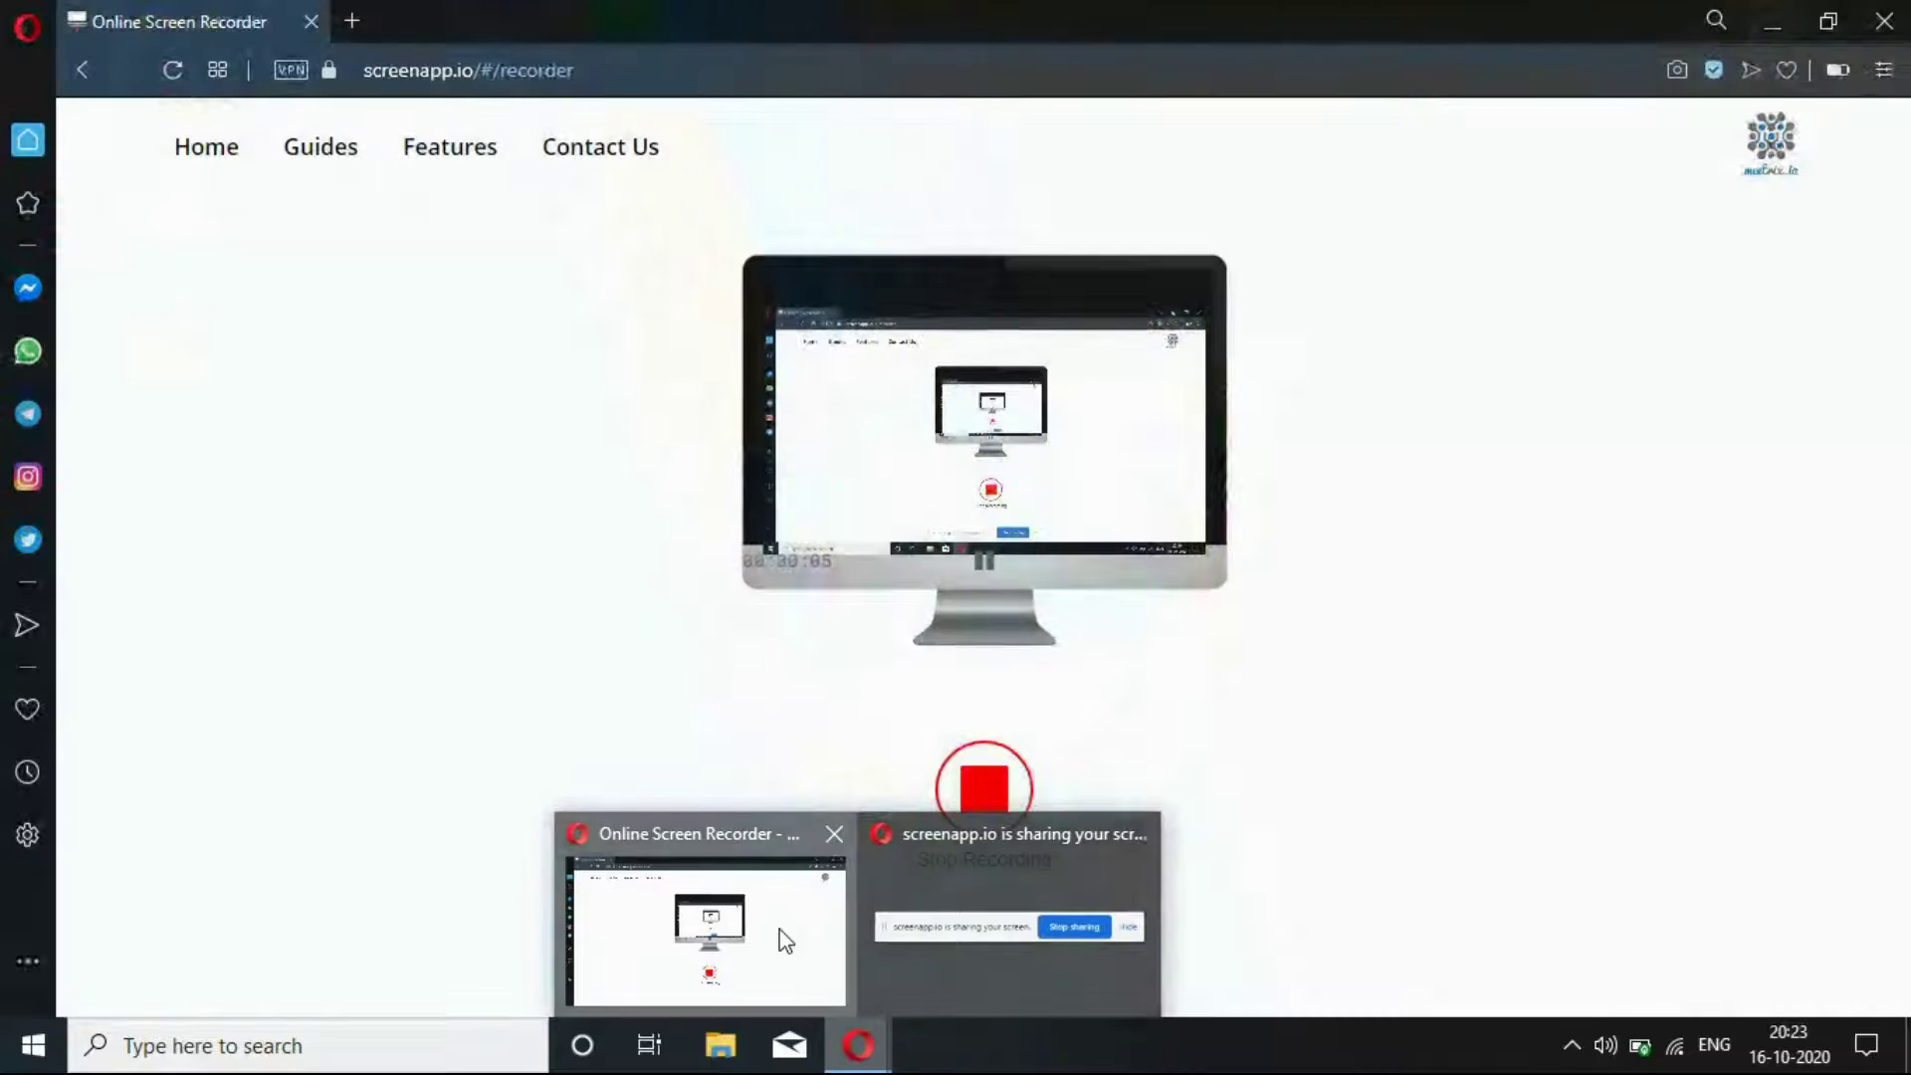
left_click(786, 935)
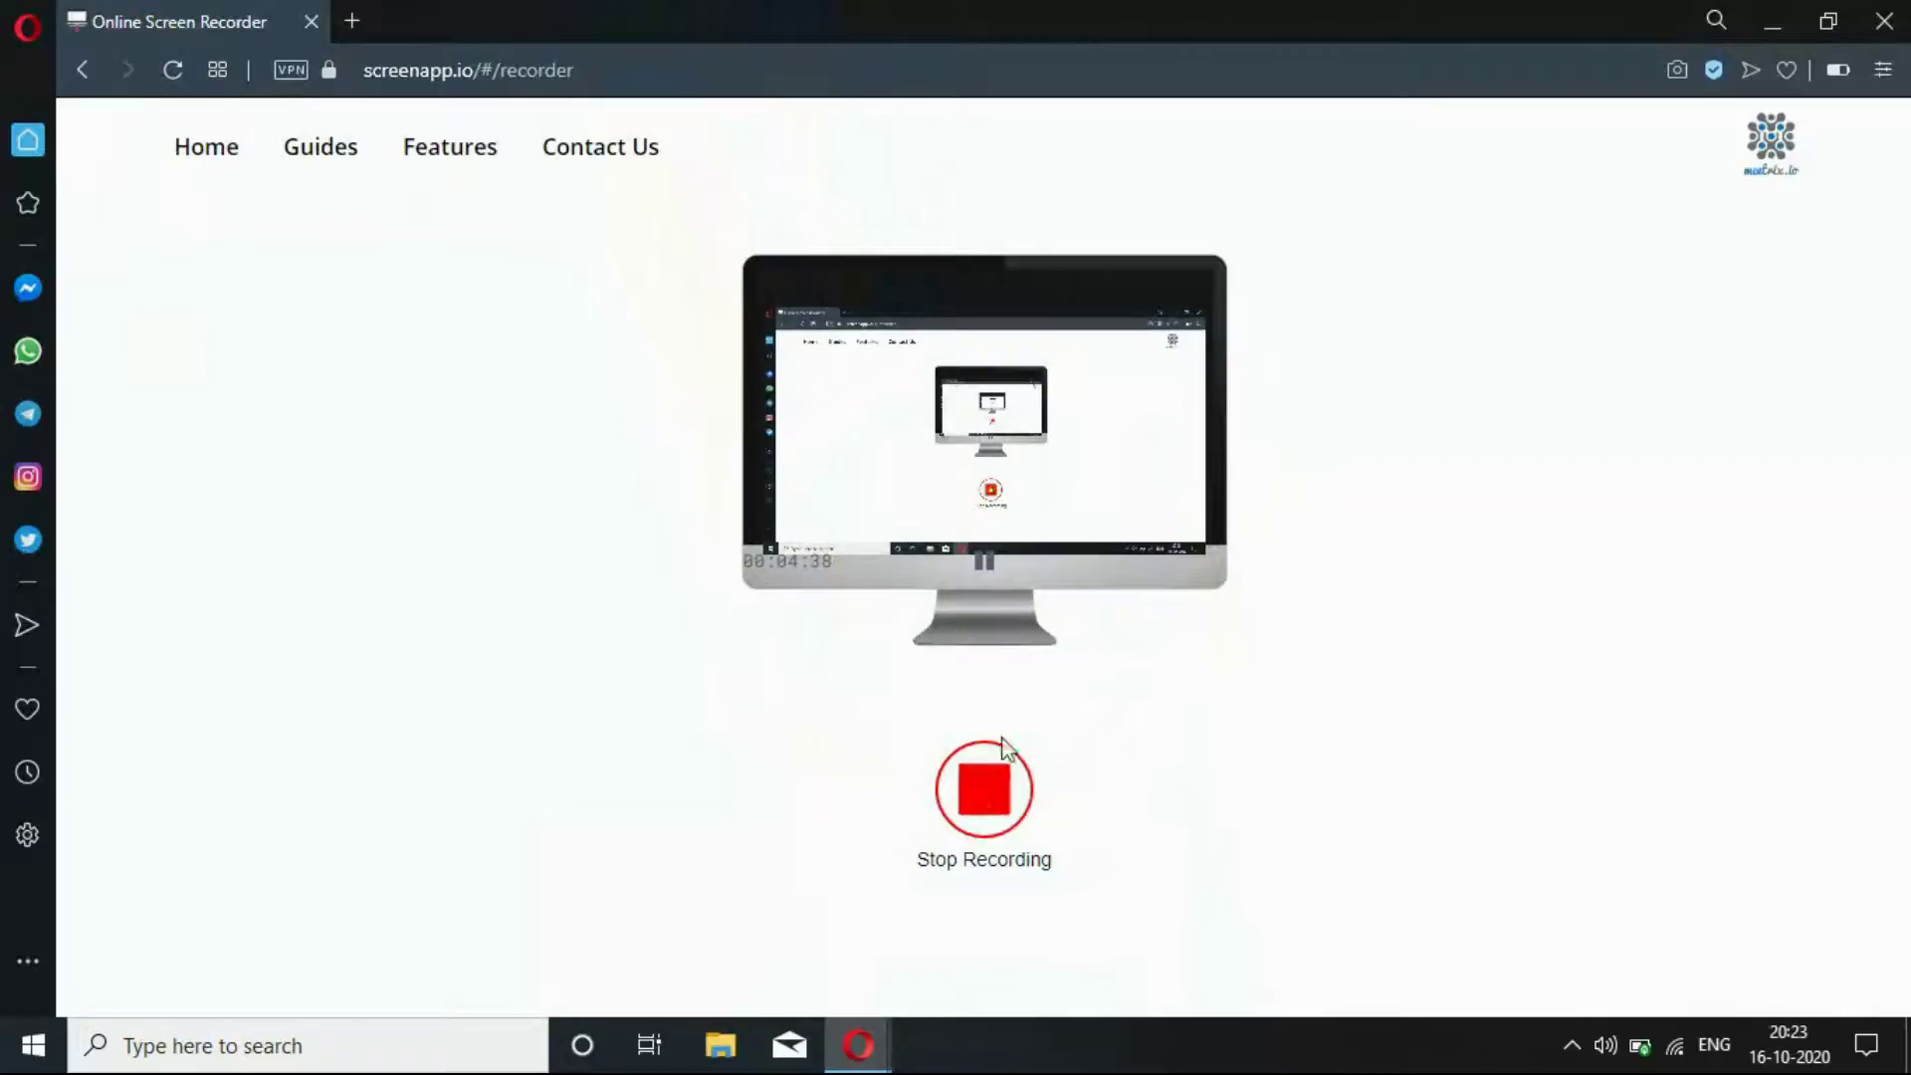